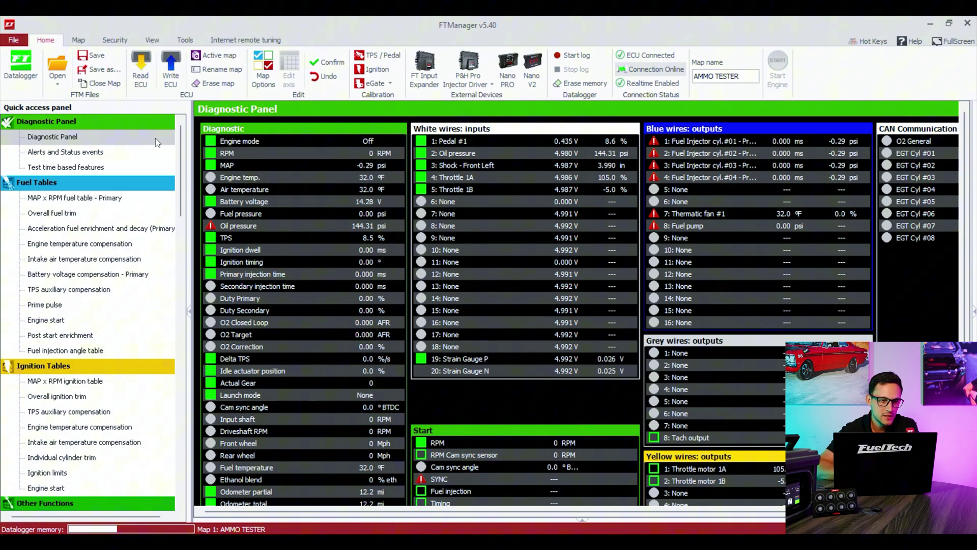
# - Read the map from the ECU and accept replacing the currently opened map
pyautogui.click(142, 80)
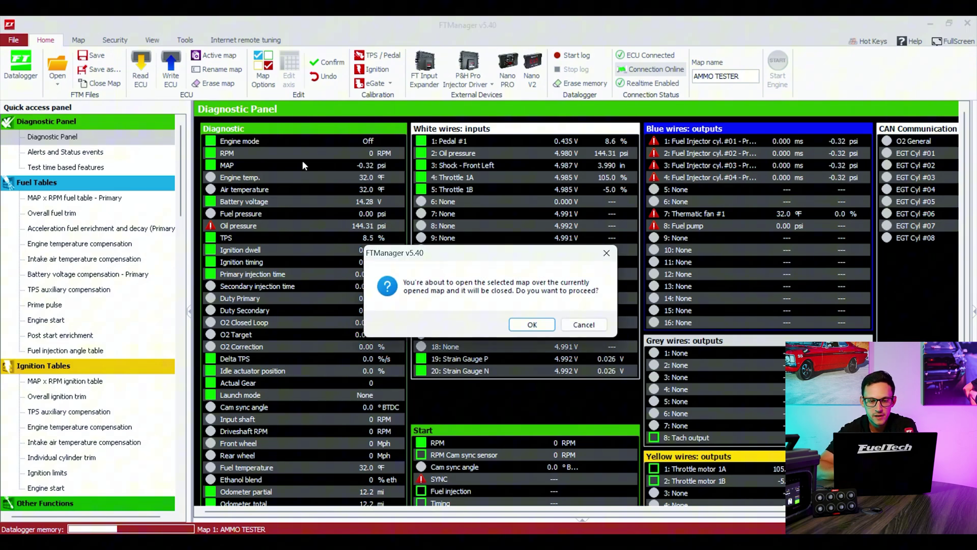
pyautogui.click(527, 326)
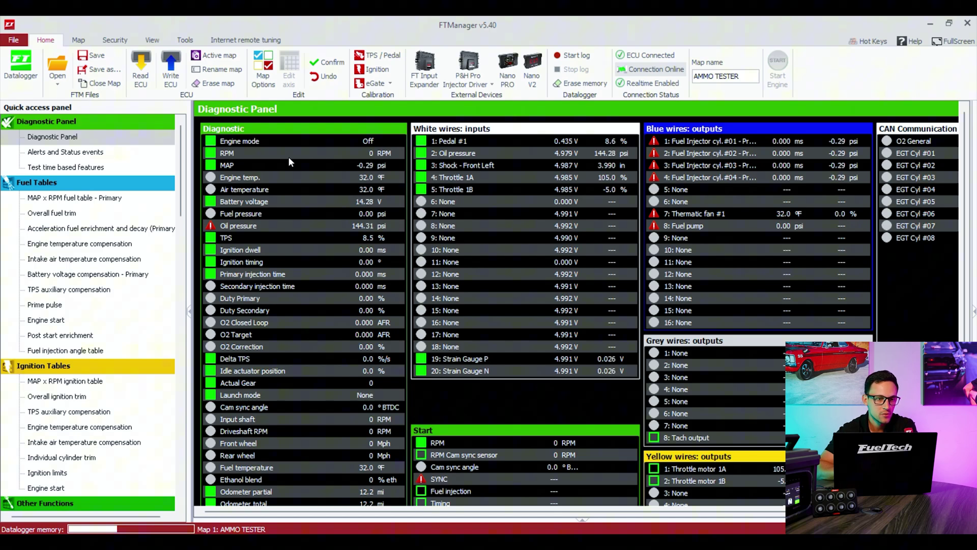
# - Check the CAN Network for the connected SwitchPanel-8 Mini and inspect its channel details
pyautogui.click(186, 41)
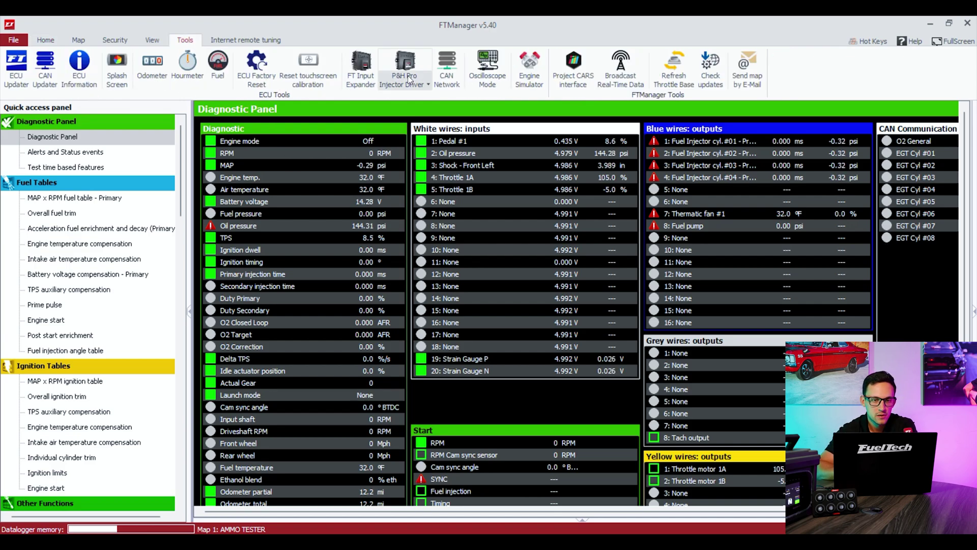
pyautogui.click(452, 87)
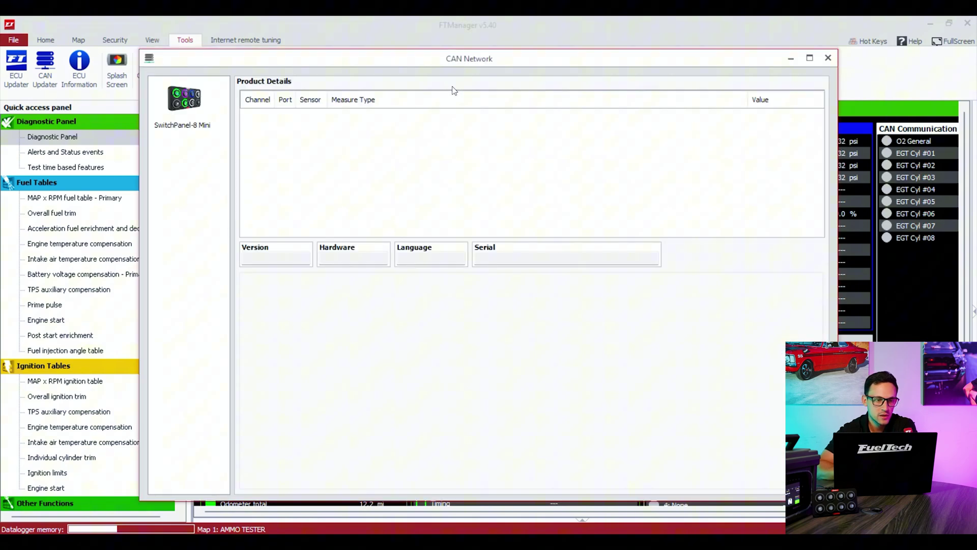
pyautogui.click(183, 107)
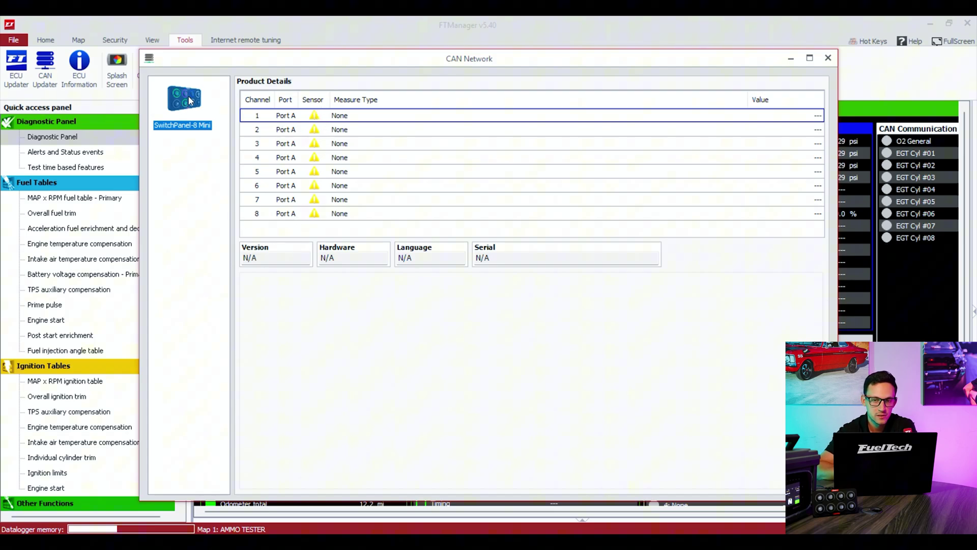
pyautogui.click(828, 57)
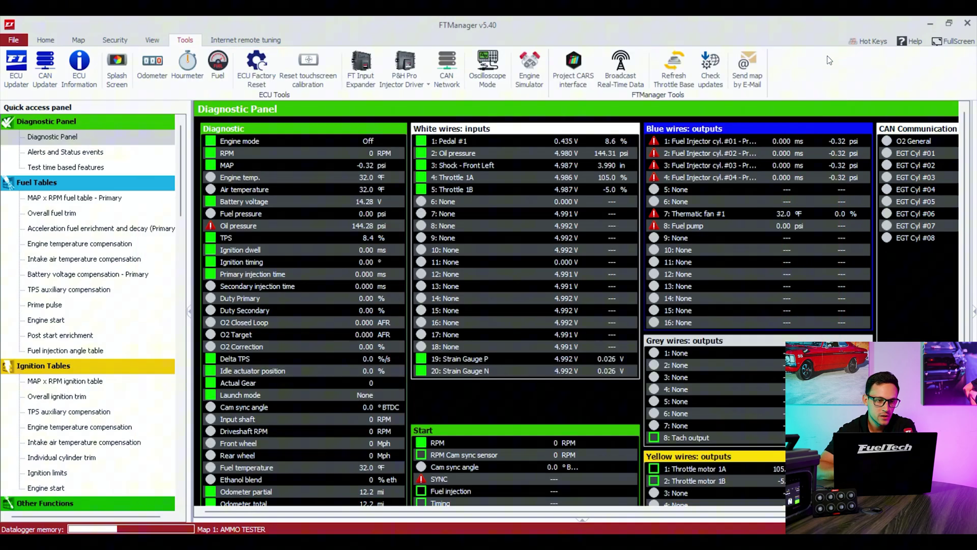
# - View the SwitchPanel-8, SwitchPanel-4 Mini and SwitchPanel-5 Mini layouts, ending on the SwitchPanel-8 Mini settings under CAN communication
pyautogui.moveTo(181, 150); pyautogui.dragTo(181, 389)
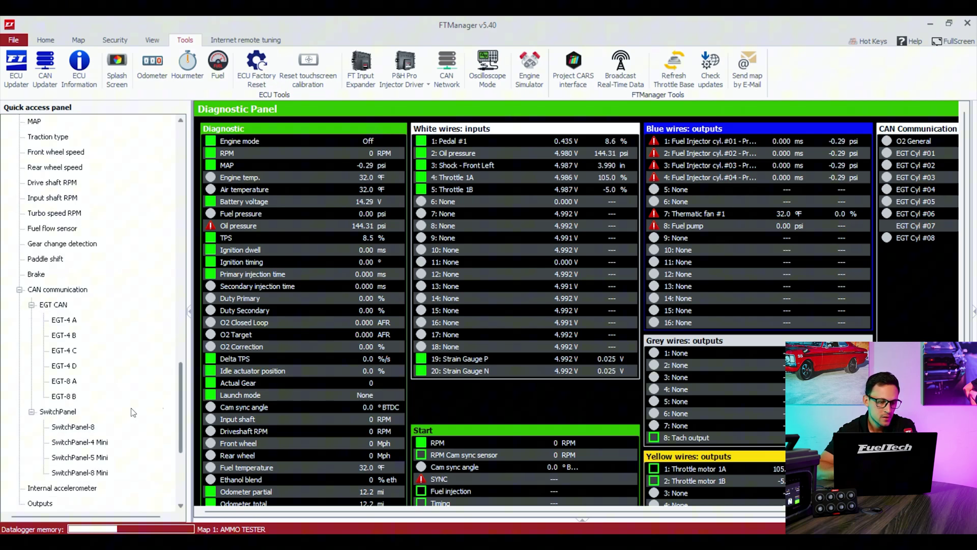
pyautogui.click(79, 428)
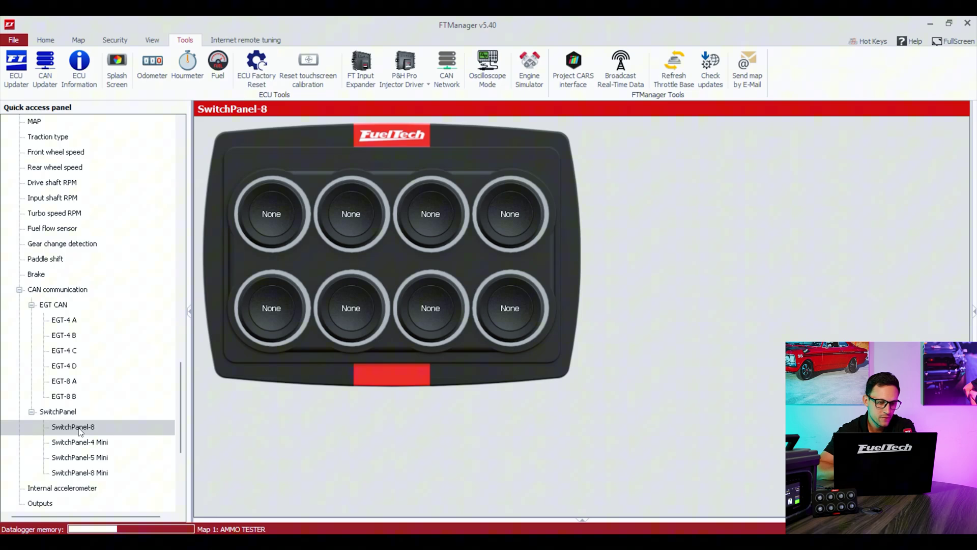
pyautogui.click(88, 442)
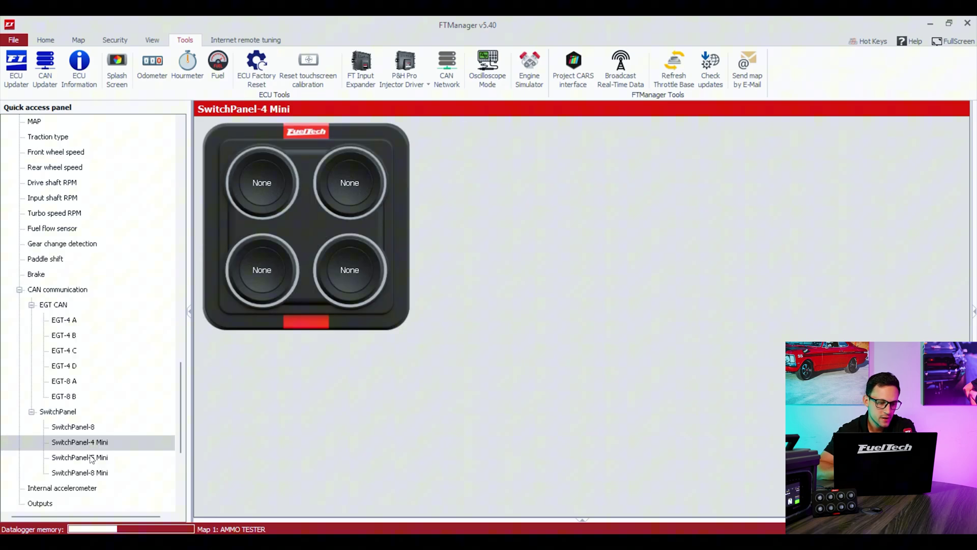
pyautogui.click(92, 458)
pyautogui.click(102, 474)
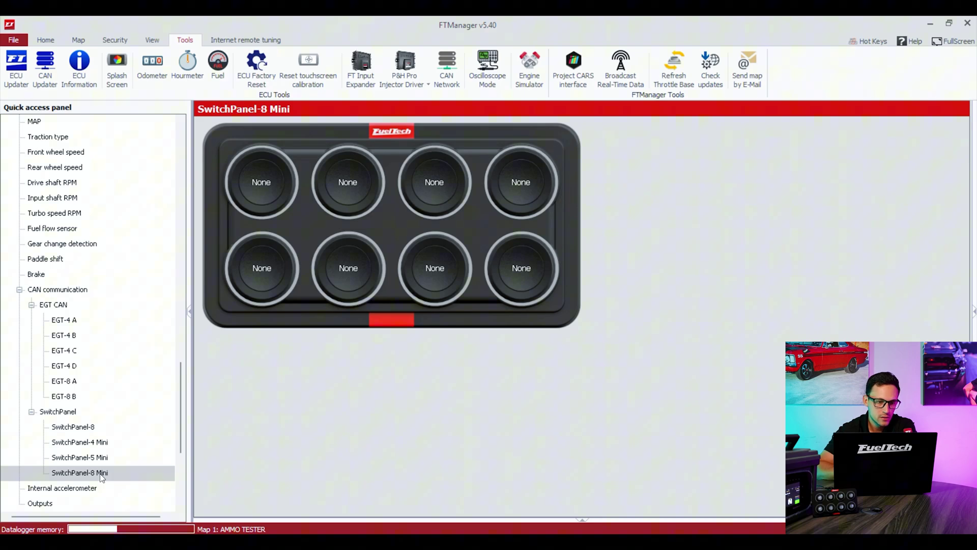
# - Assign the Generic Output #1 function to button #1 of the SwitchPanel-8 Mini
pyautogui.click(249, 198)
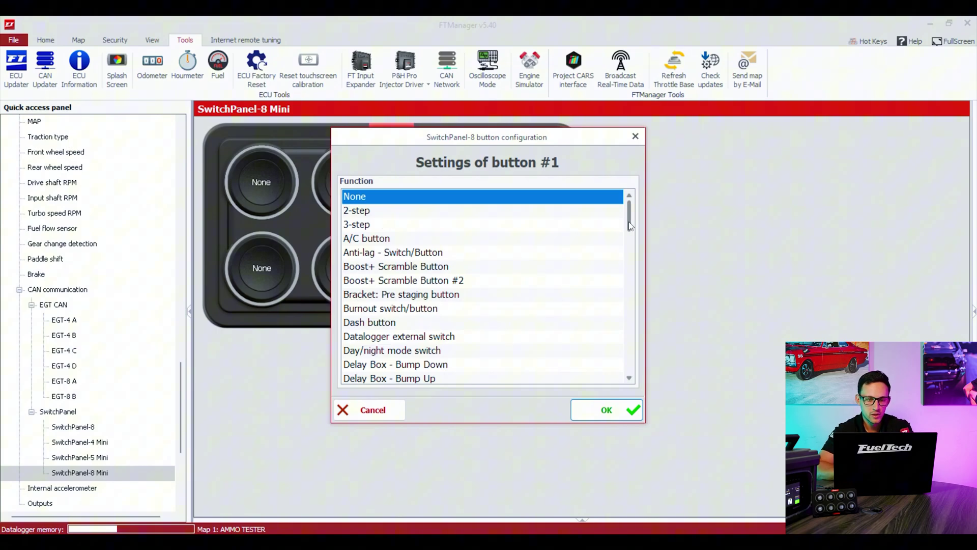
pyautogui.scroll(-2, 629, 224)
pyautogui.press('g')
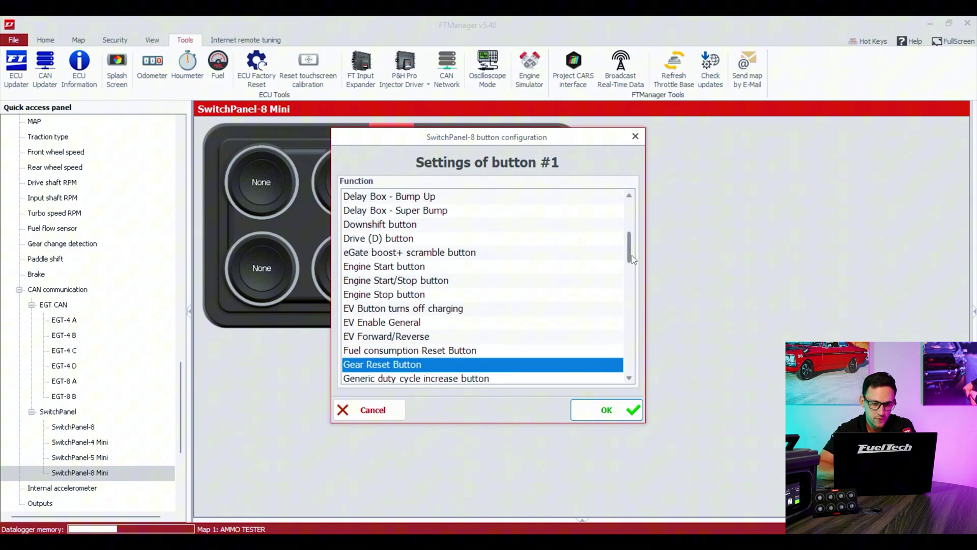
pyautogui.moveTo(630, 255); pyautogui.dragTo(631, 276)
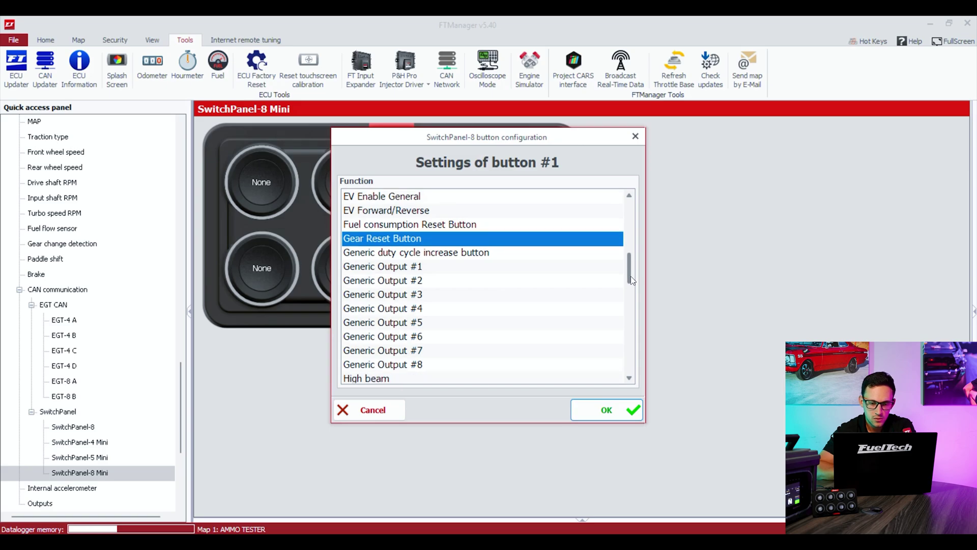
pyautogui.click(514, 267)
pyautogui.click(579, 405)
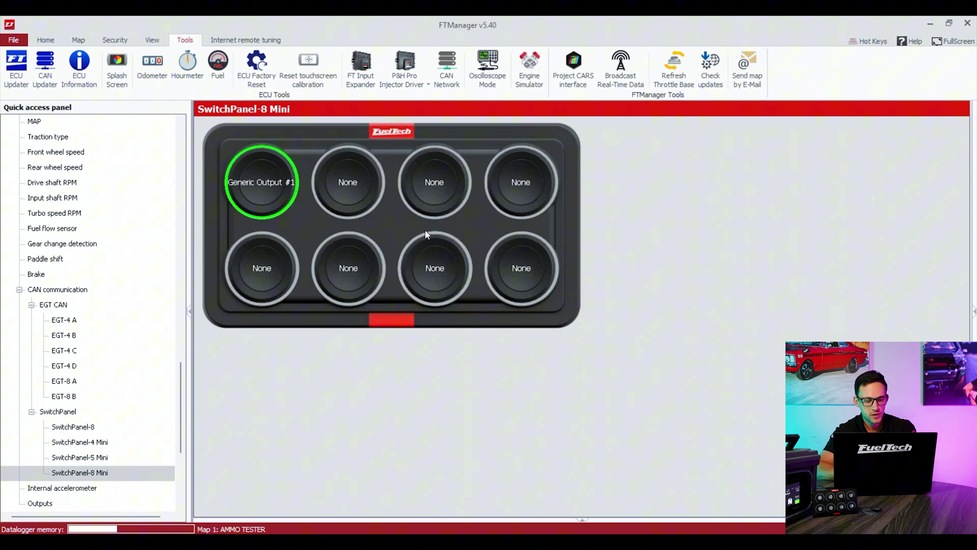
# - Assign the Generic Output #2 function to button #2 of the SwitchPanel-8 Mini
pyautogui.click(358, 181)
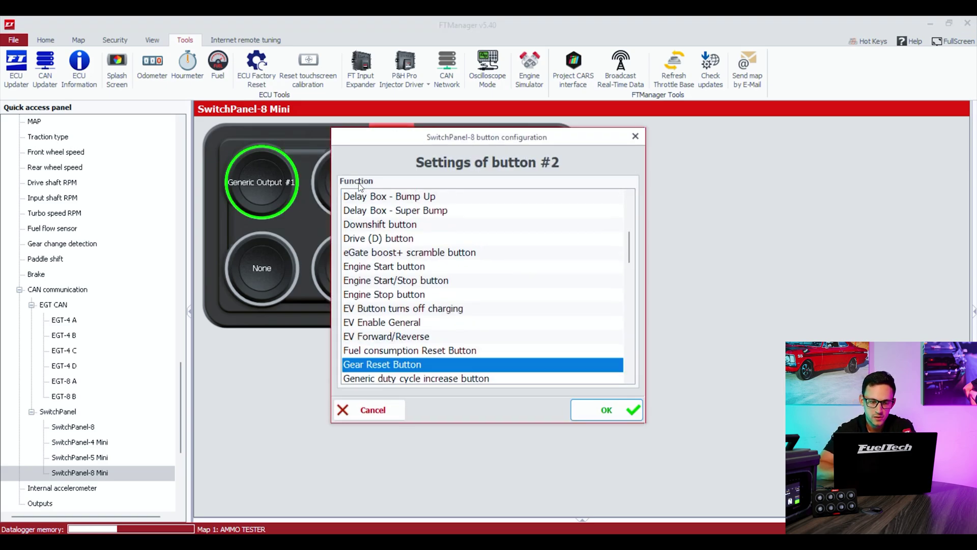
pyautogui.moveTo(626, 252); pyautogui.dragTo(631, 271)
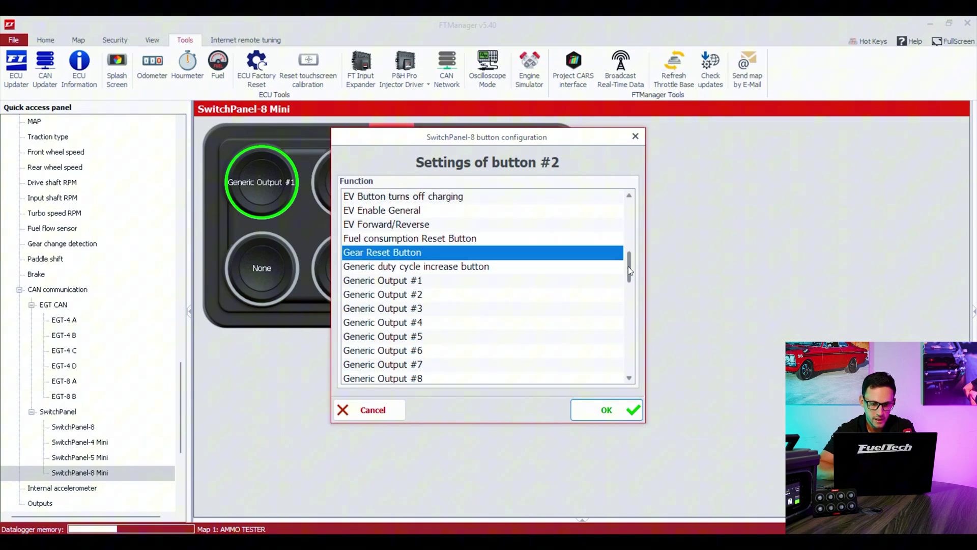
pyautogui.click(453, 296)
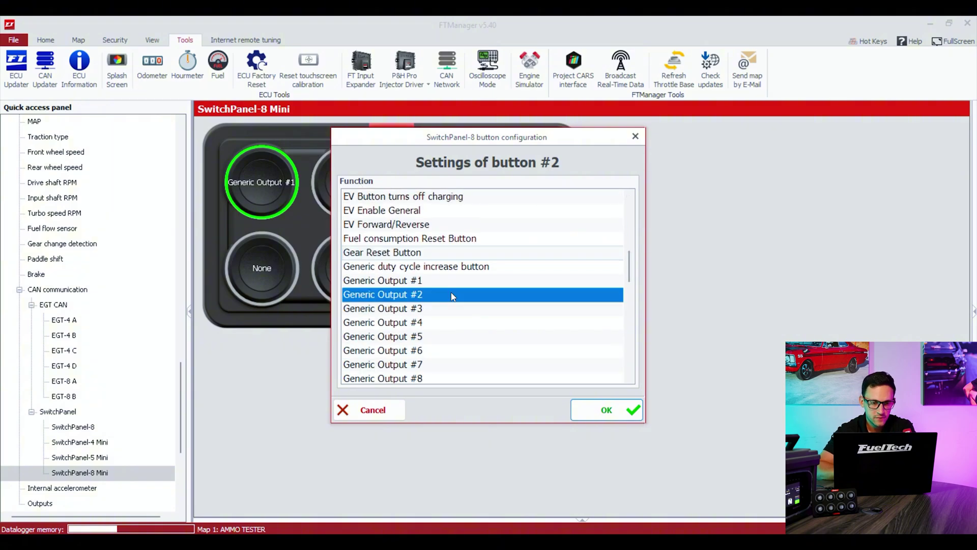
pyautogui.click(603, 411)
# - Assign the Generic Output #3 function to button #3 of the SwitchPanel-8 Mini
pyautogui.click(448, 176)
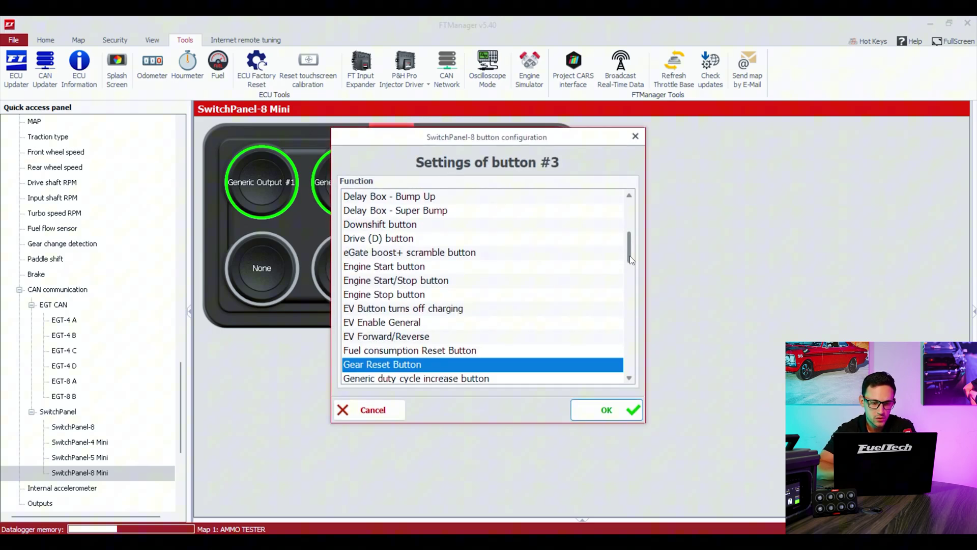
pyautogui.moveTo(631, 252); pyautogui.dragTo(631, 273)
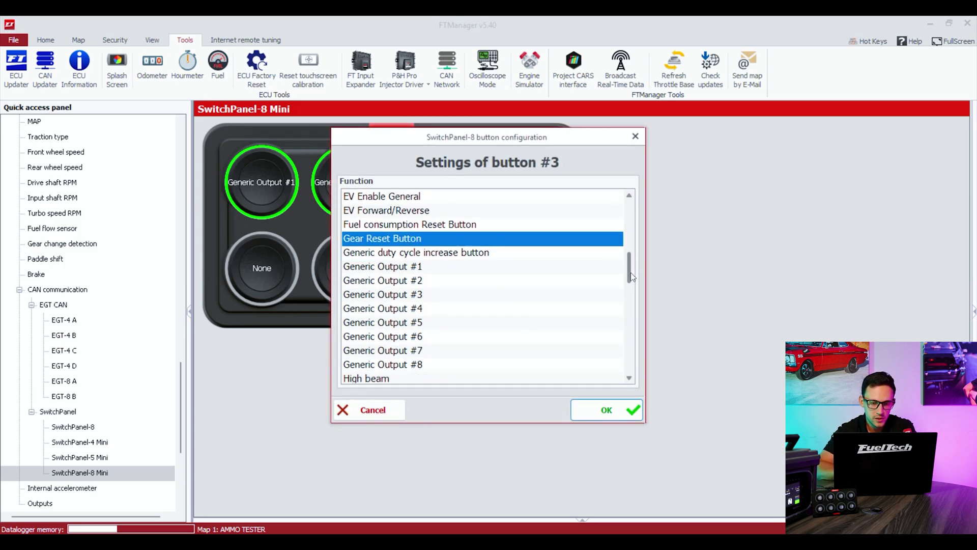
pyautogui.click(510, 296)
pyautogui.click(606, 409)
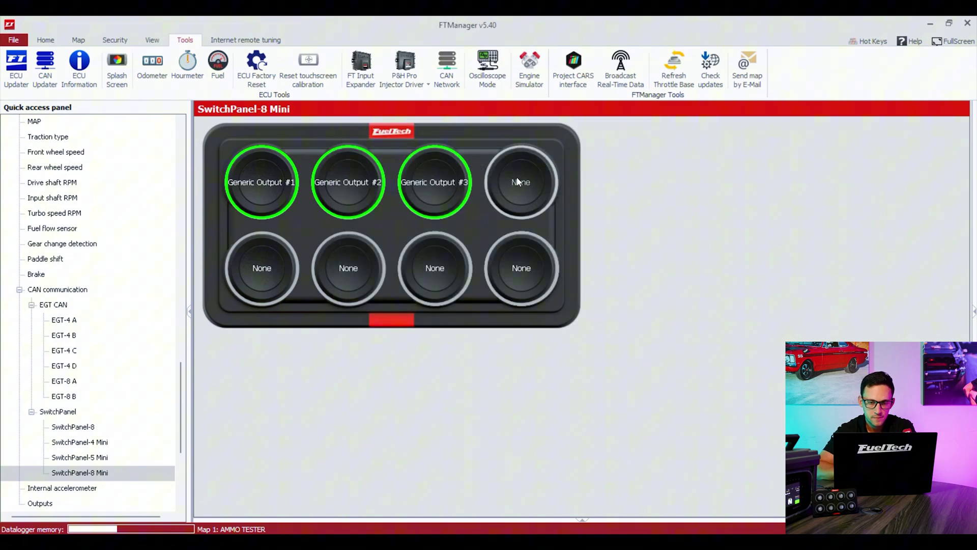
# - Assign the Generic Output #4 function to button #4 of the SwitchPanel-8 Mini
pyautogui.click(517, 181)
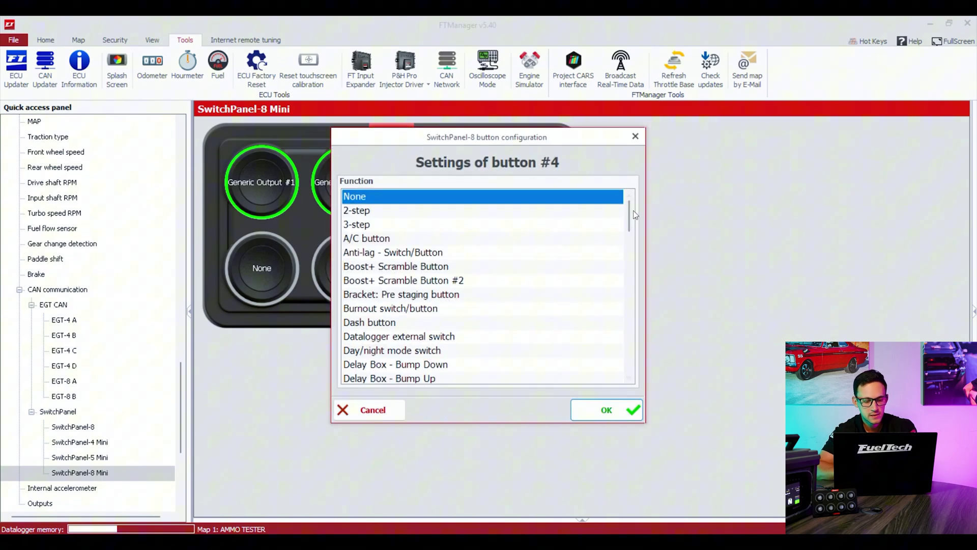
pyautogui.moveTo(631, 212); pyautogui.dragTo(631, 237)
pyautogui.press('g')
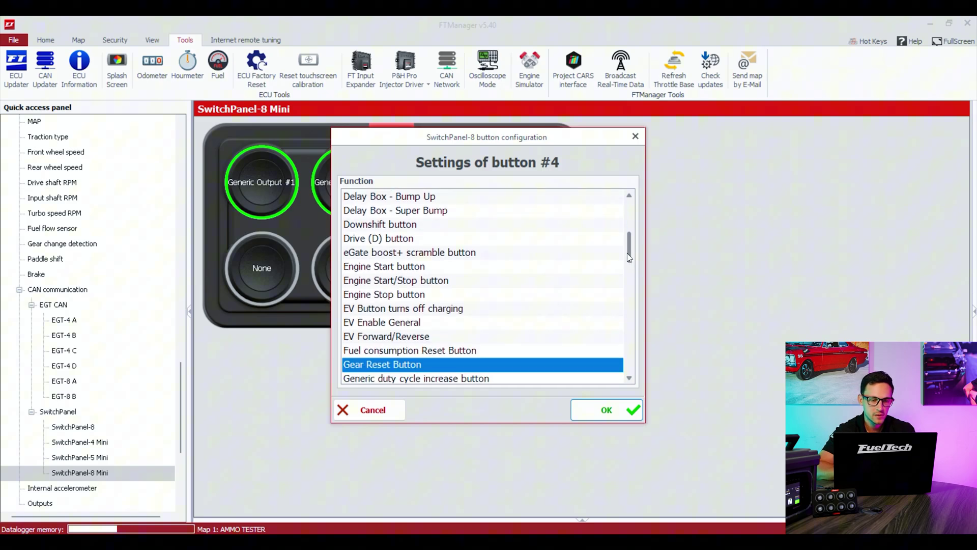
pyautogui.scroll(-3, 632, 267)
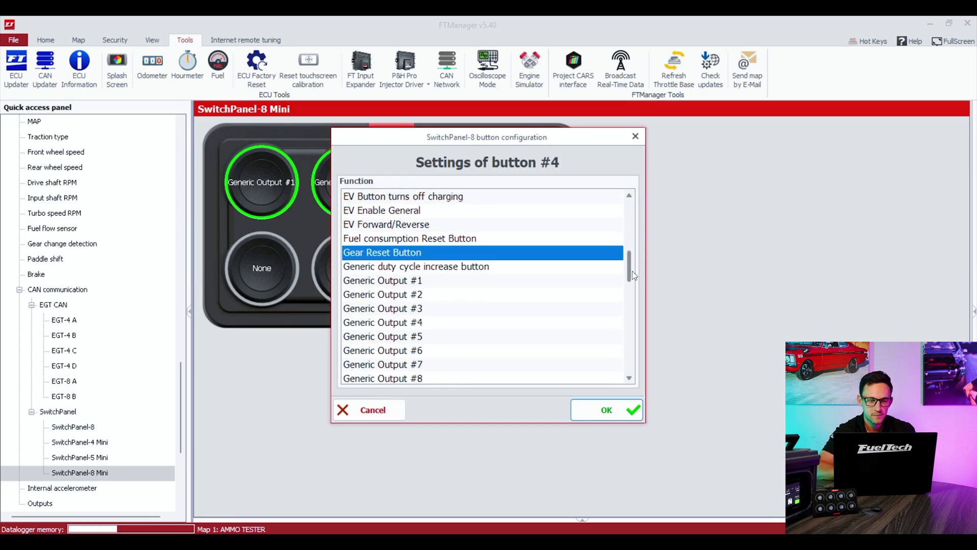
pyautogui.click(471, 322)
pyautogui.click(588, 413)
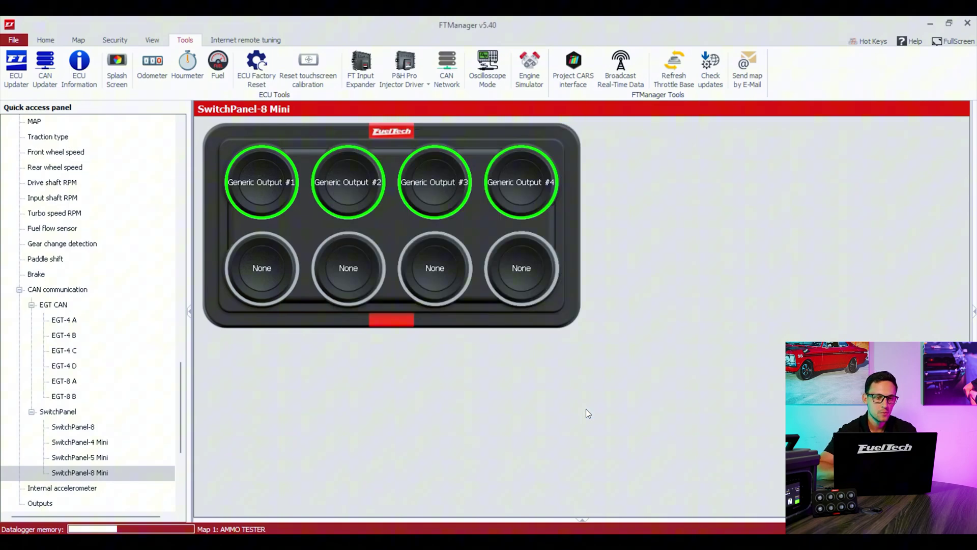
# - Assign the 2-step function to button #5 of the SwitchPanel-8 Mini
pyautogui.click(245, 264)
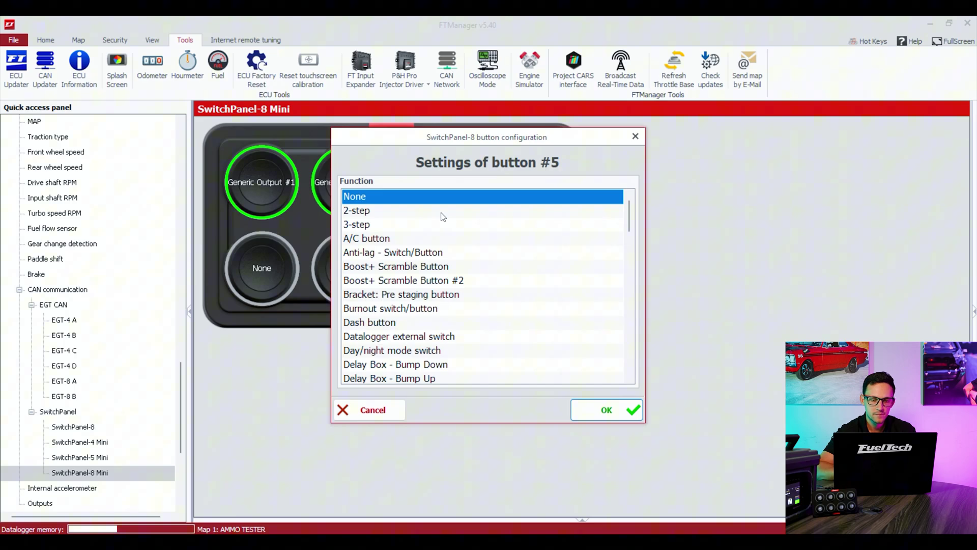
pyautogui.click(443, 211)
pyautogui.click(591, 407)
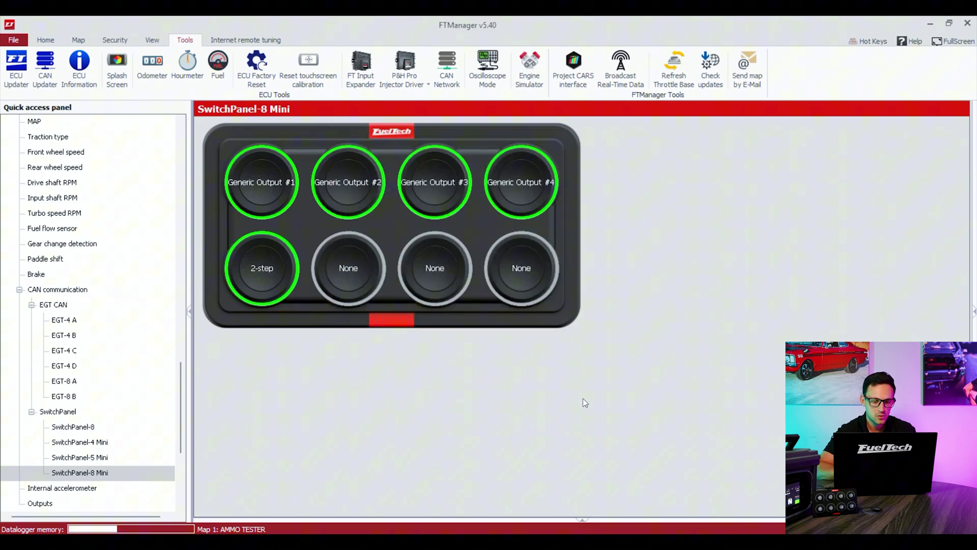
# - Assign the Engine Start button function to button #6 of the SwitchPanel-8 Mini
pyautogui.click(361, 261)
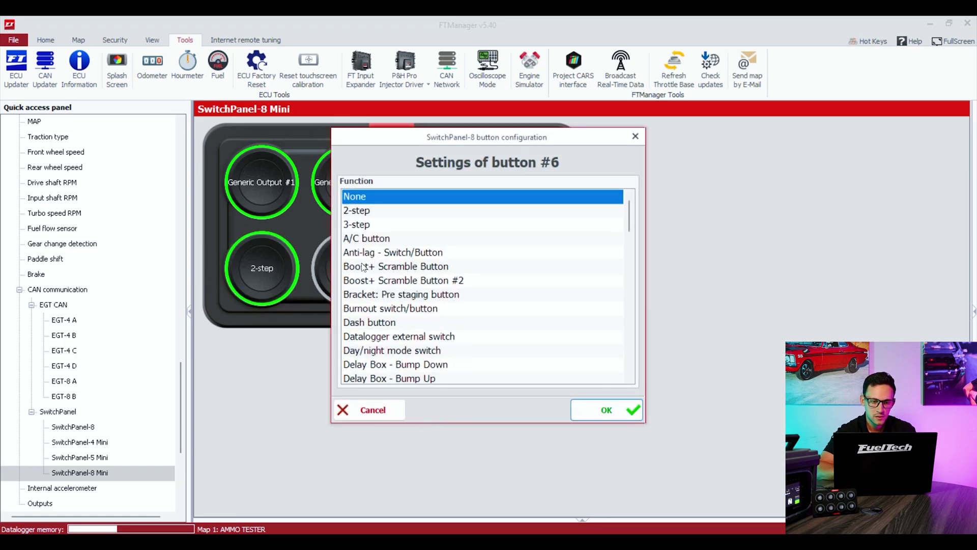
pyautogui.press('e')
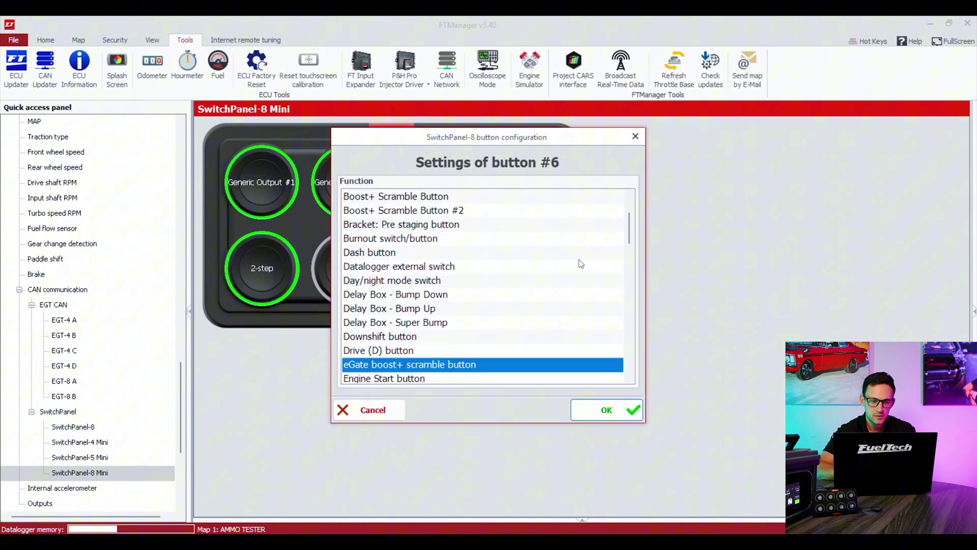
pyautogui.click(543, 380)
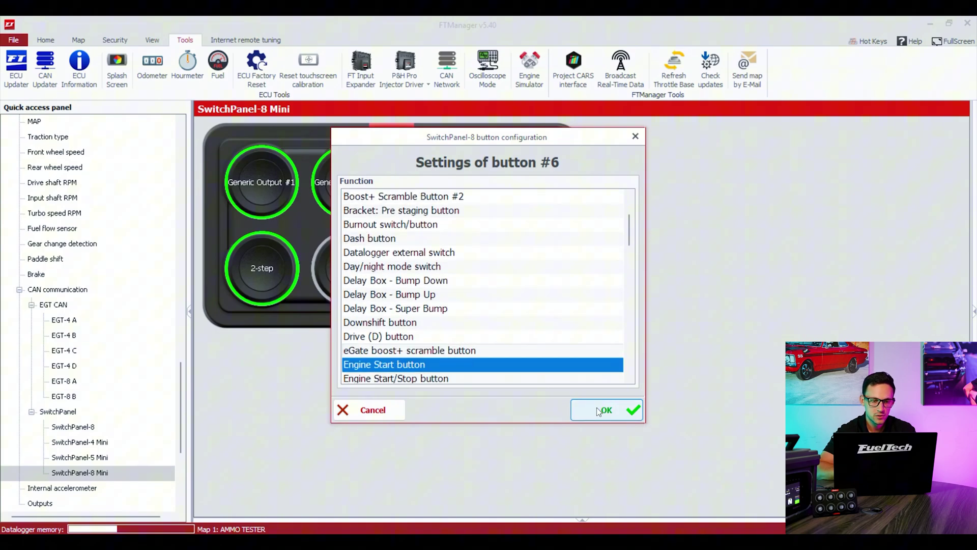
pyautogui.click(593, 410)
# - Assign the Engine Stop button function to button #7 of the SwitchPanel-8 Mini
pyautogui.click(432, 287)
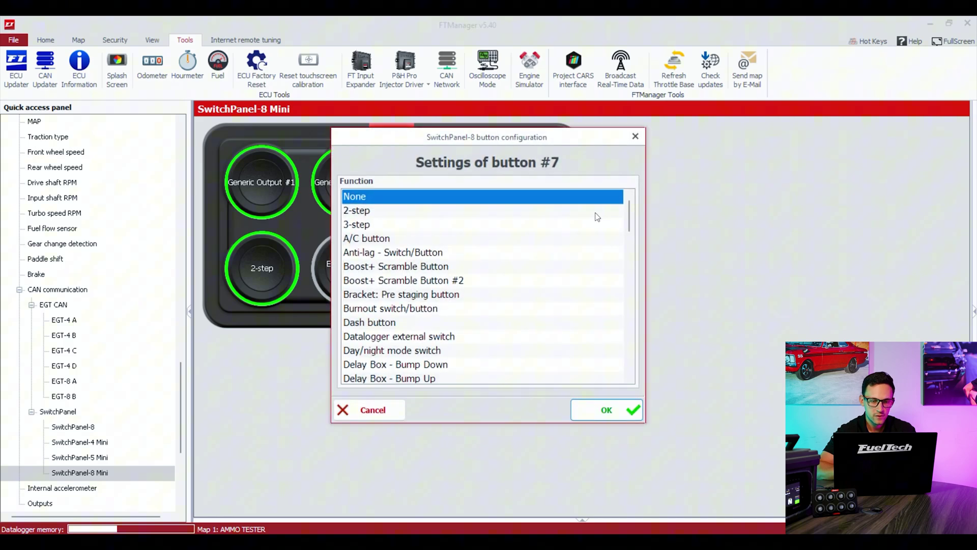
pyautogui.press('e')
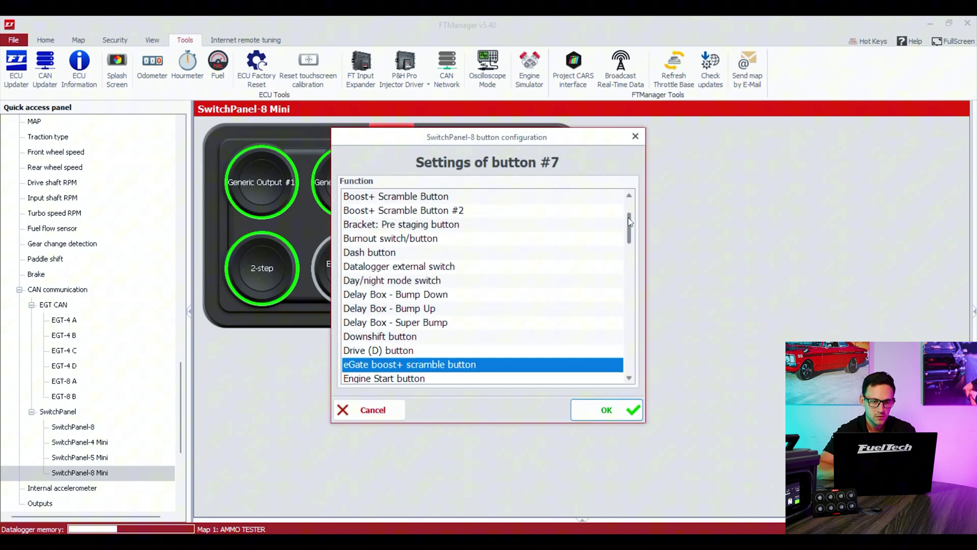
pyautogui.moveTo(628, 218); pyautogui.dragTo(635, 246)
pyautogui.click(442, 266)
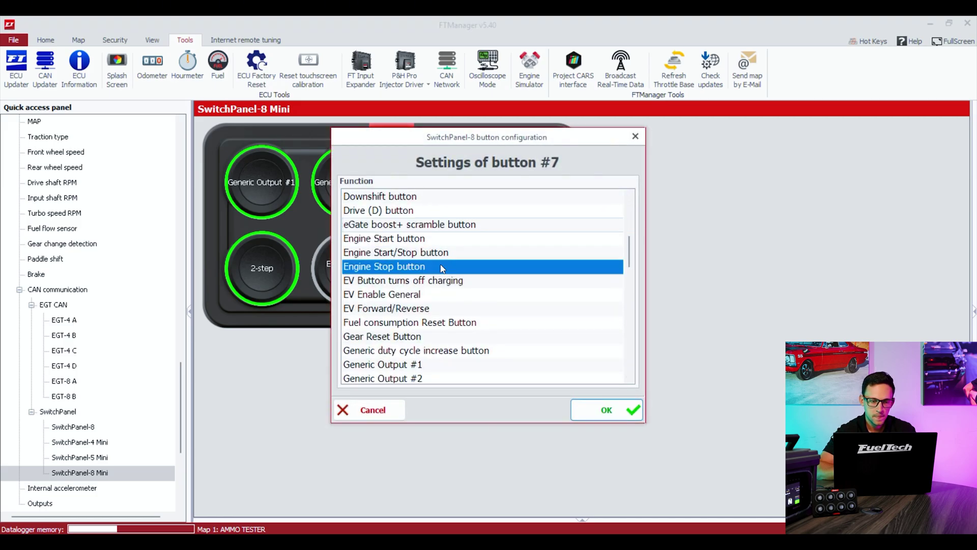
pyautogui.click(601, 409)
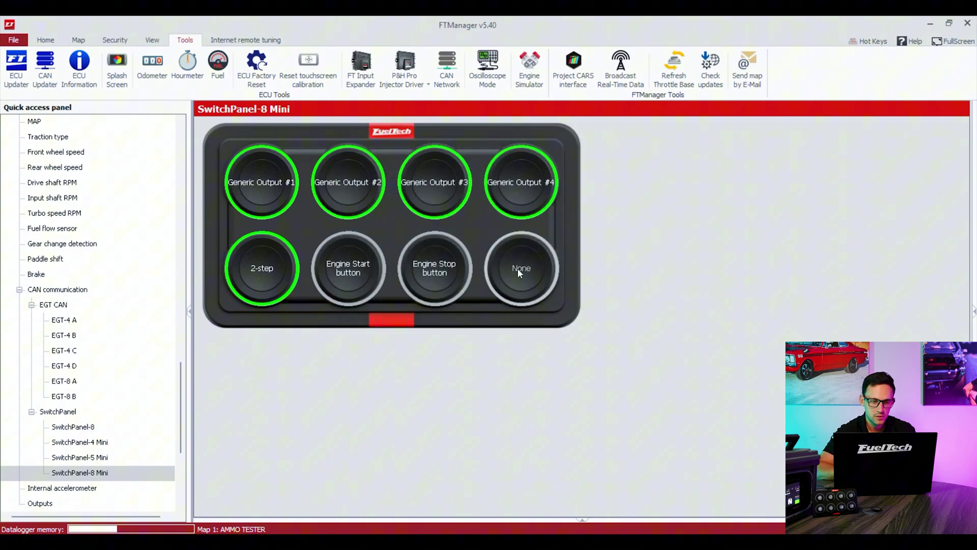
# - Assign the 3-step function to button #8 of the SwitchPanel-8 Mini
pyautogui.click(518, 268)
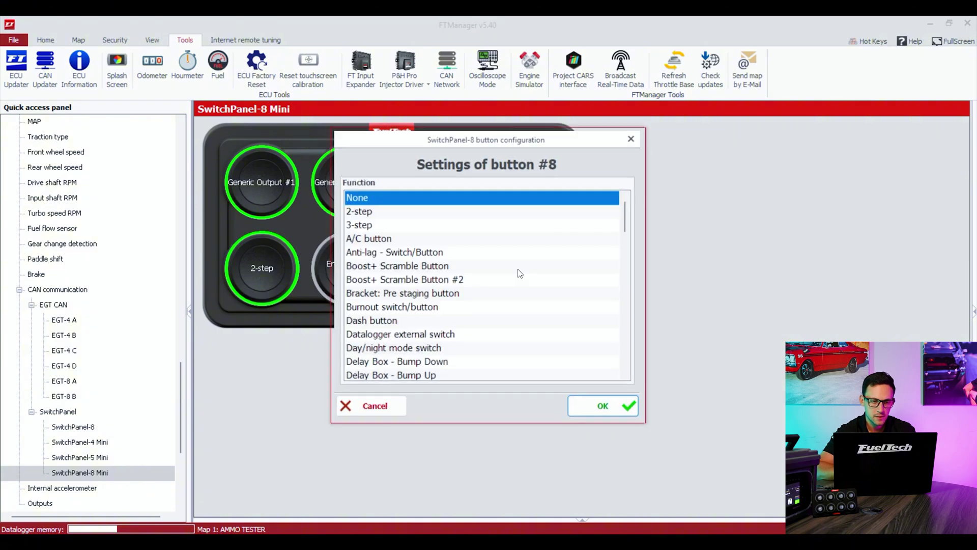
pyautogui.click(397, 225)
pyautogui.click(591, 407)
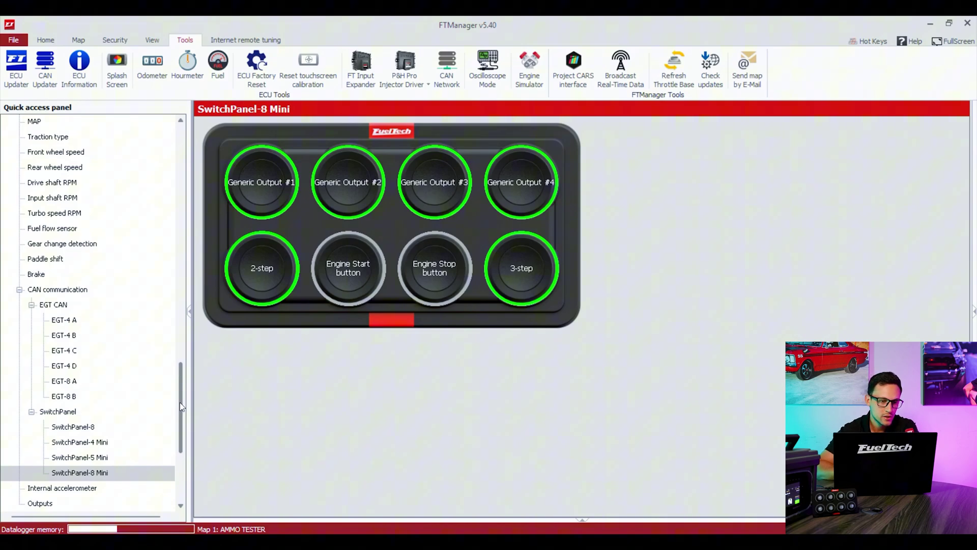
# - Enable generic output #1 on SwitchPanel-8 Mini channel 1, with toggle ON/OFF when pressed as its activation mode, and save it
pyautogui.moveTo(181, 407); pyautogui.dragTo(188, 255)
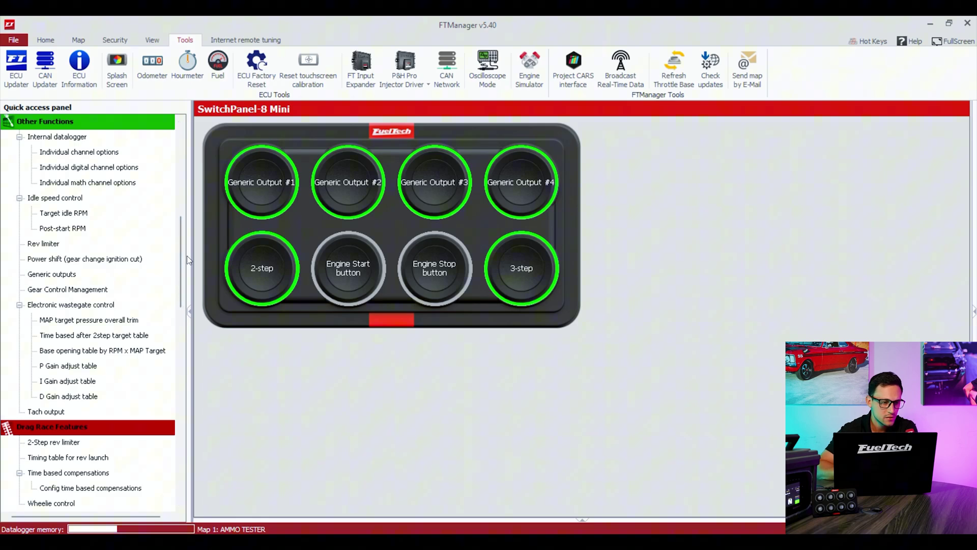
pyautogui.click(60, 279)
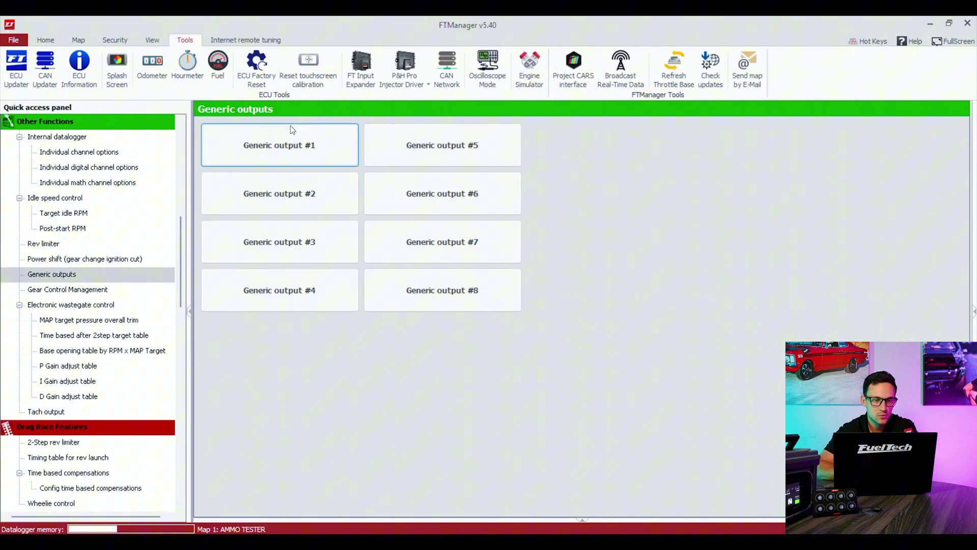
pyautogui.click(293, 153)
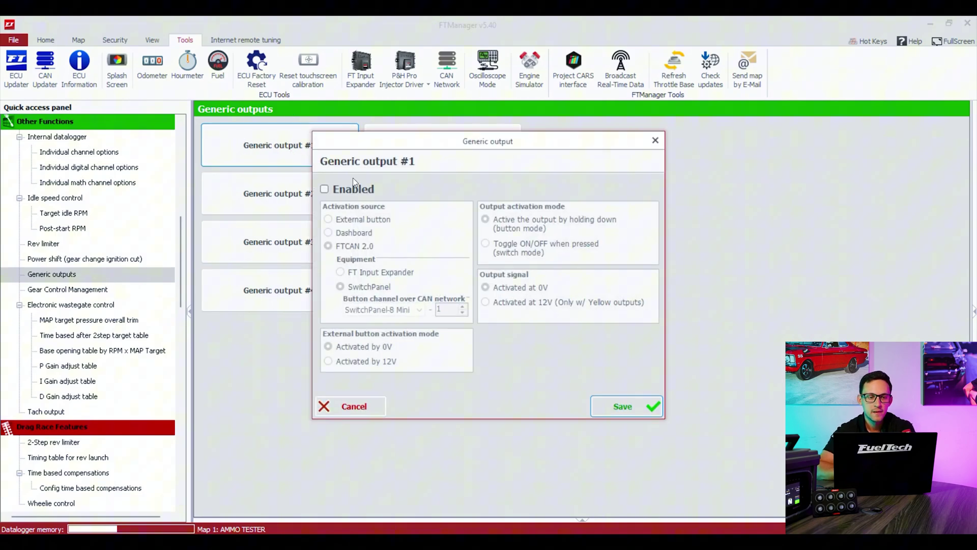
pyautogui.click(359, 191)
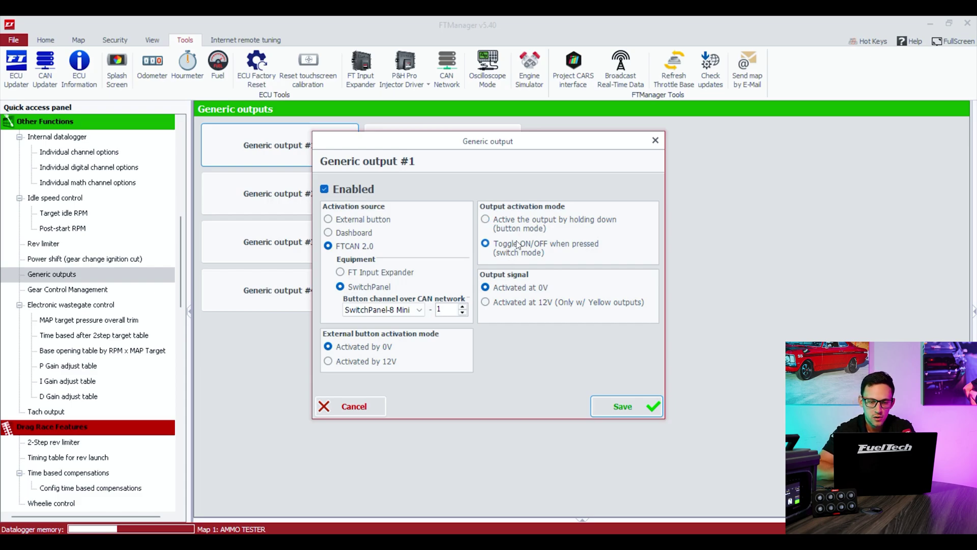
pyautogui.click(607, 407)
# - Enable generic outputs #2 and #3 on SwitchPanel-8 Mini channels 2 and 3, keeping the hold-down activation mode, and save both
pyautogui.click(262, 203)
pyautogui.click(347, 192)
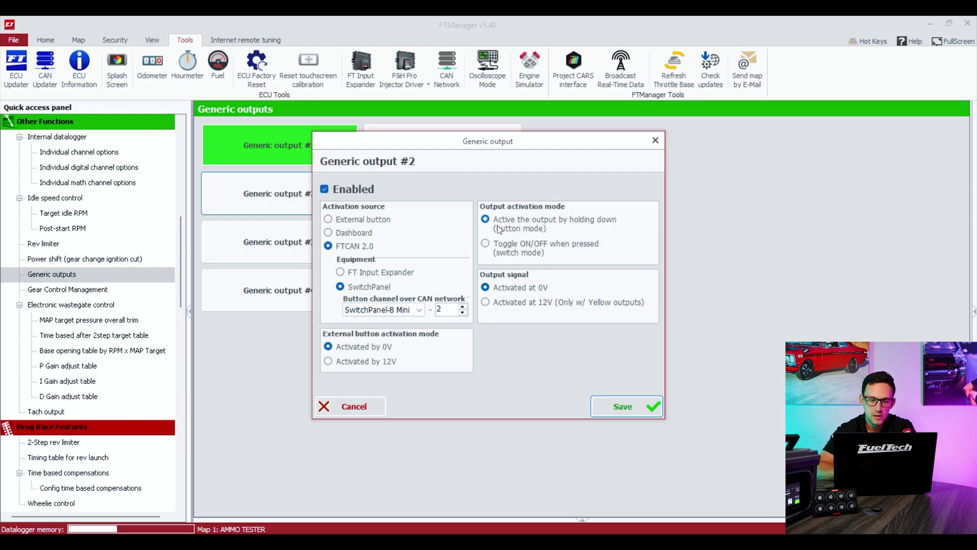
pyautogui.click(603, 413)
pyautogui.click(223, 227)
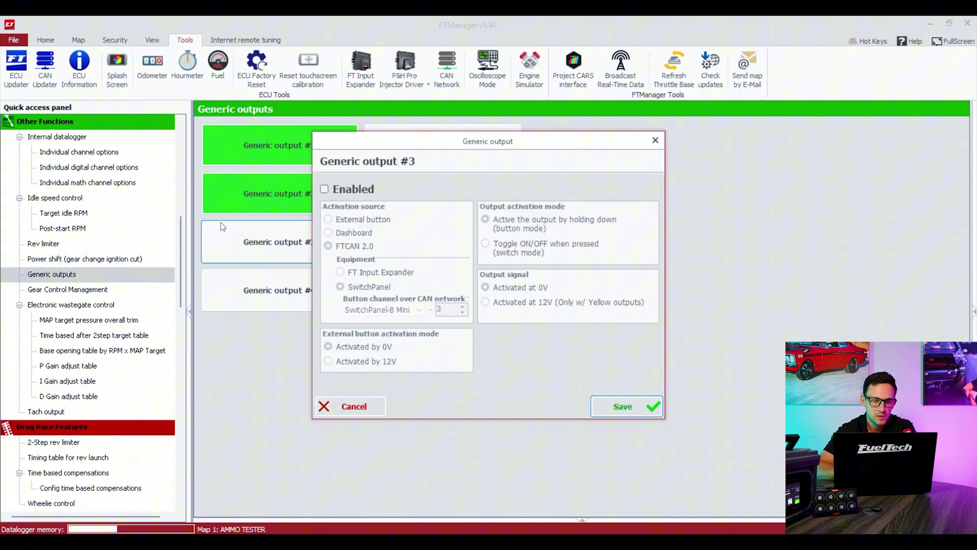
pyautogui.click(359, 190)
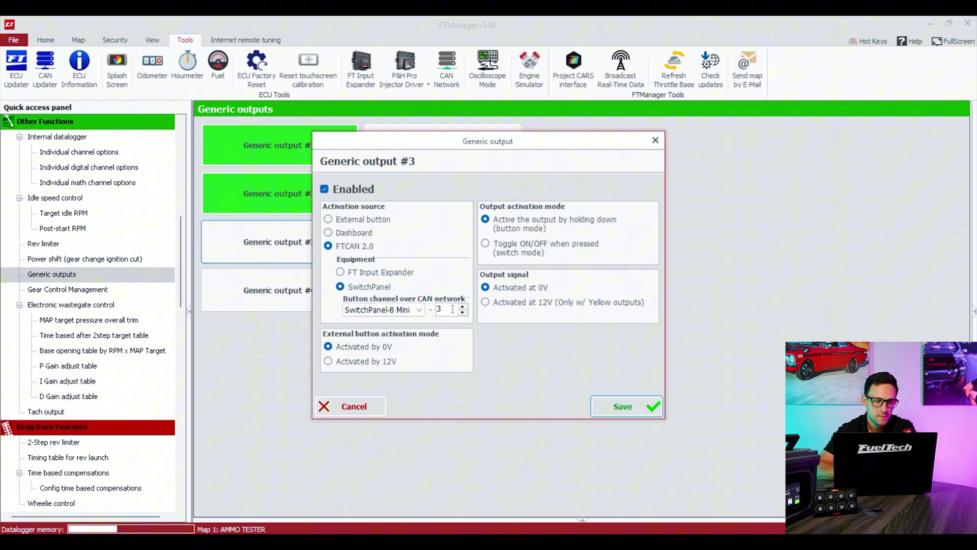
pyautogui.click(603, 405)
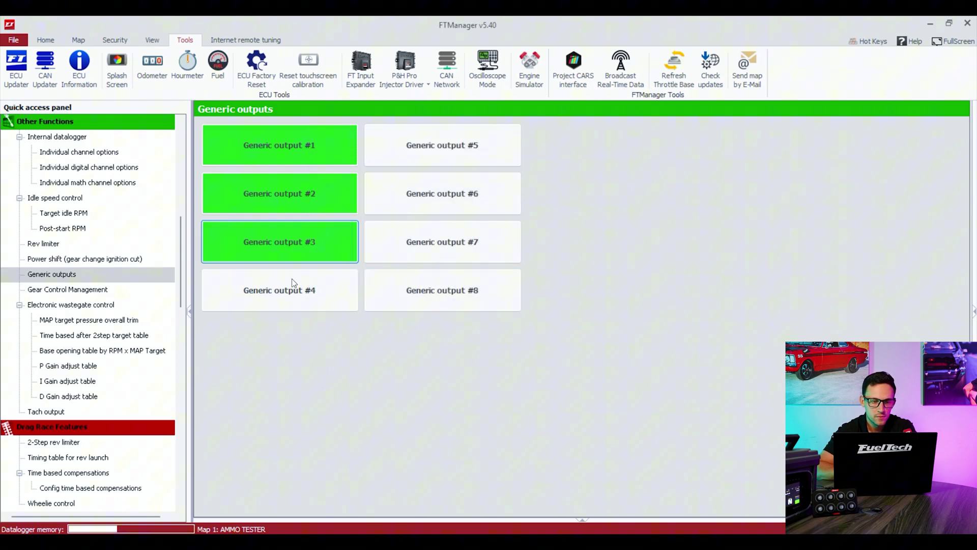
# - Enable generic output #4 on SwitchPanel-8 Mini channel 4, save it, and confirm the generic output changes
pyautogui.click(278, 287)
pyautogui.click(362, 189)
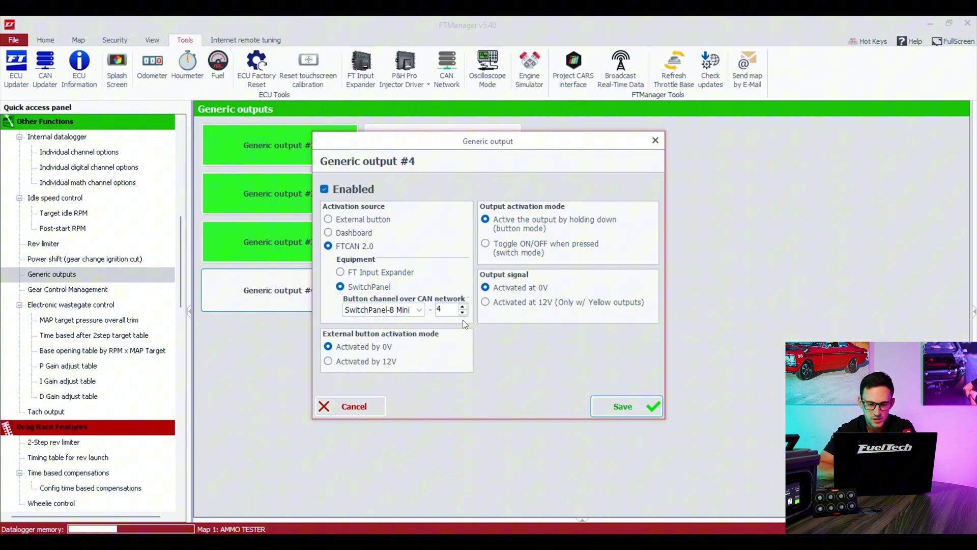
pyautogui.click(599, 410)
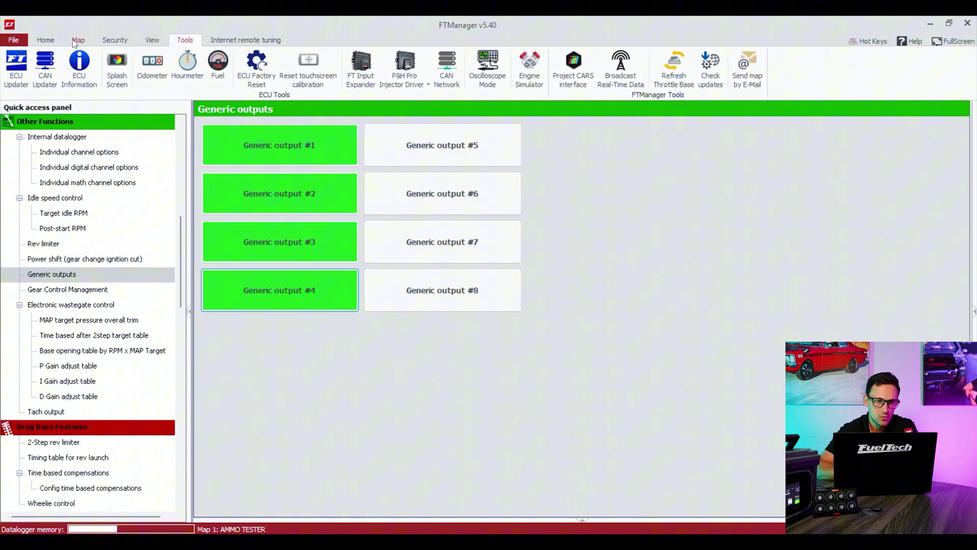
pyautogui.click(53, 41)
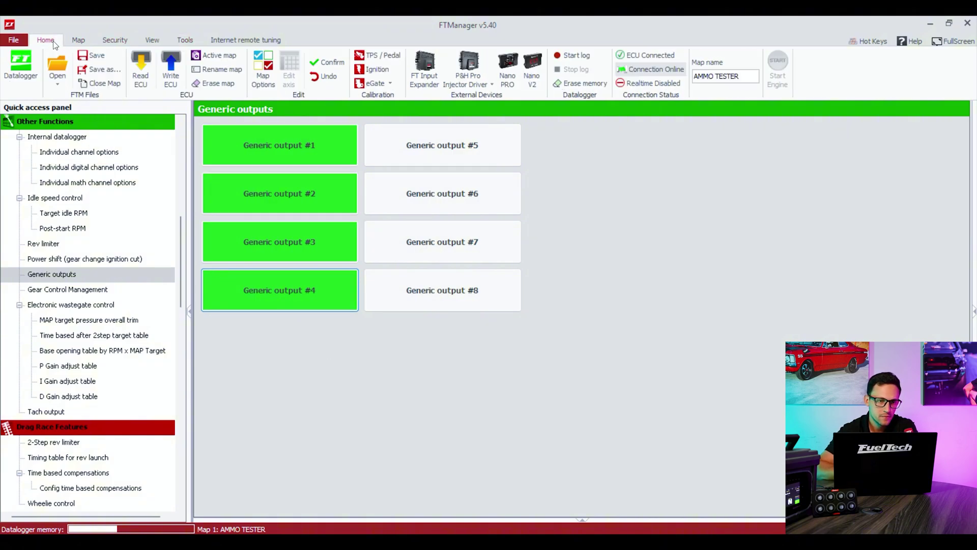
pyautogui.click(320, 67)
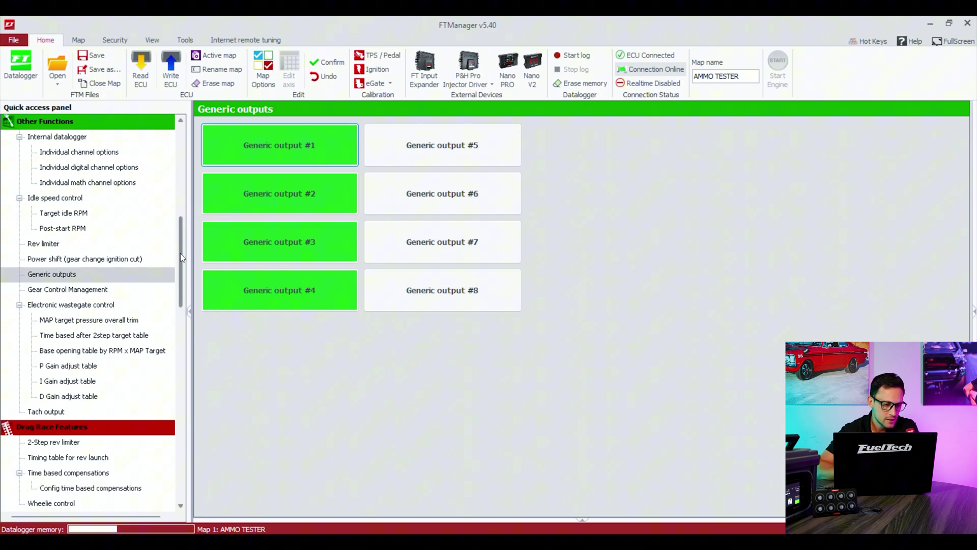
# - Set the 2-Step rev limiter's activation method to FTCAN 2.0 using SwitchPanel-8 Mini channel 5, and confirm it
pyautogui.moveTo(181, 257); pyautogui.dragTo(182, 299)
pyautogui.click(65, 276)
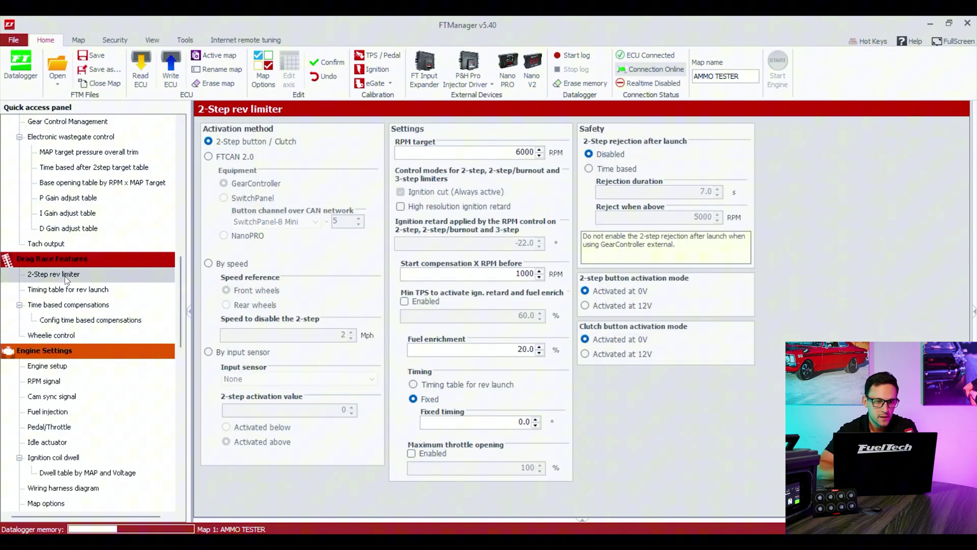
pyautogui.click(219, 160)
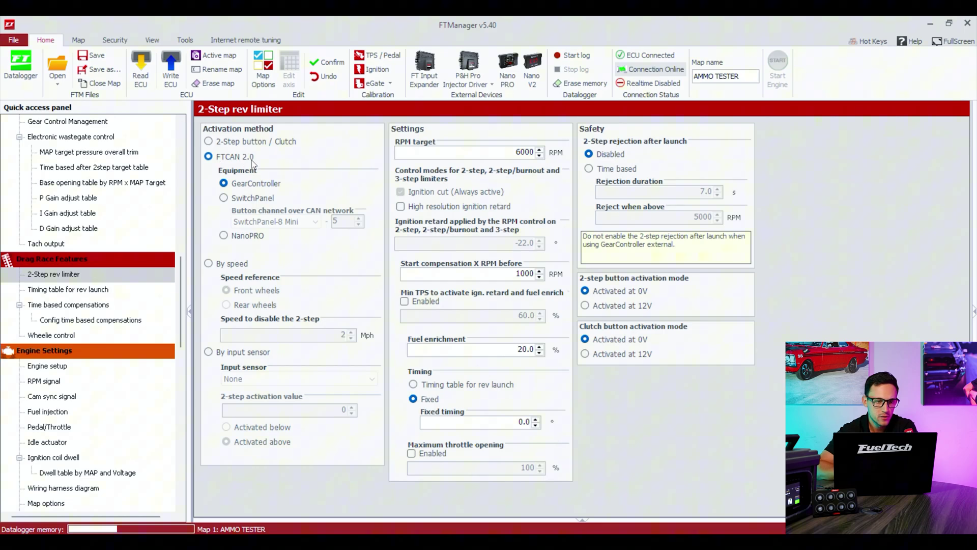
pyautogui.click(258, 200)
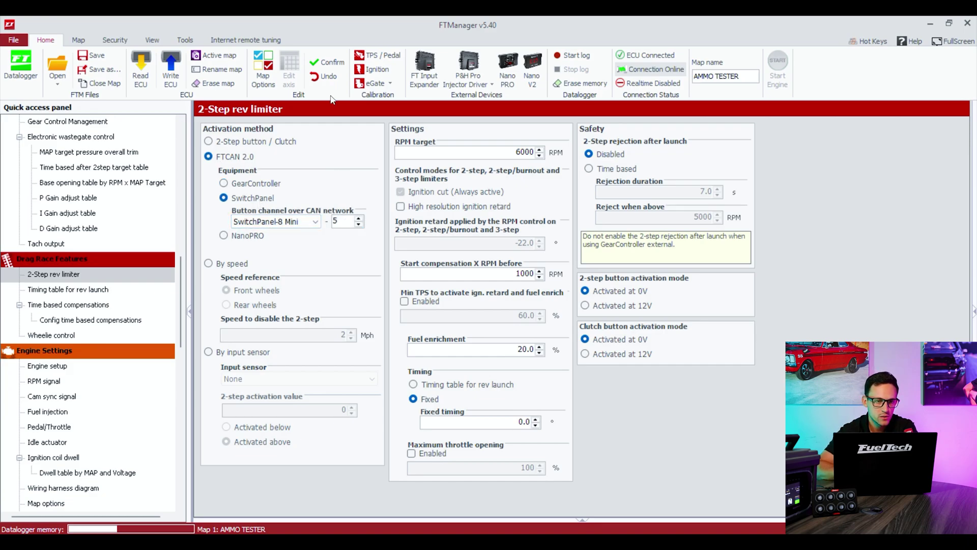
pyautogui.click(327, 65)
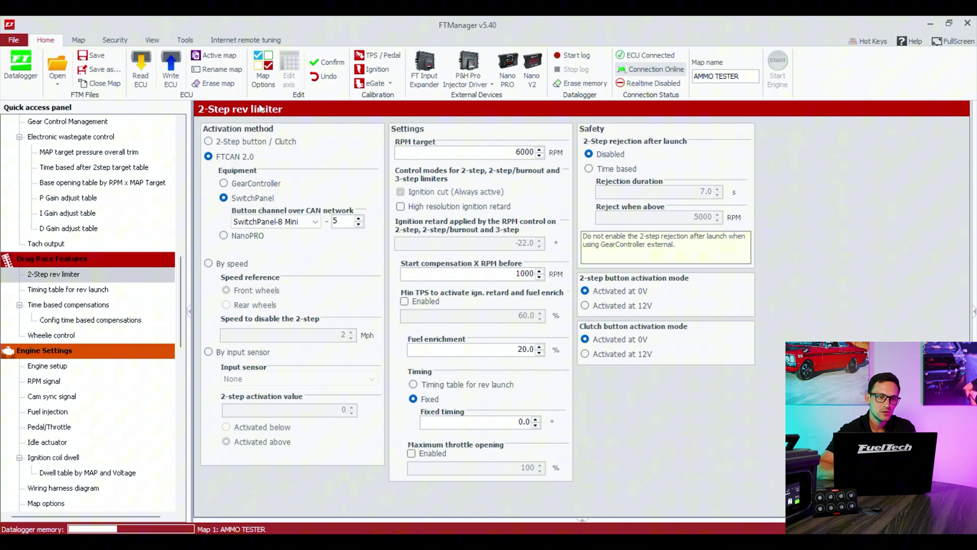
# - Enable 3-step / boost spool / roll start in the map options and confirm its settings with 3-Step button activation
pyautogui.click(266, 80)
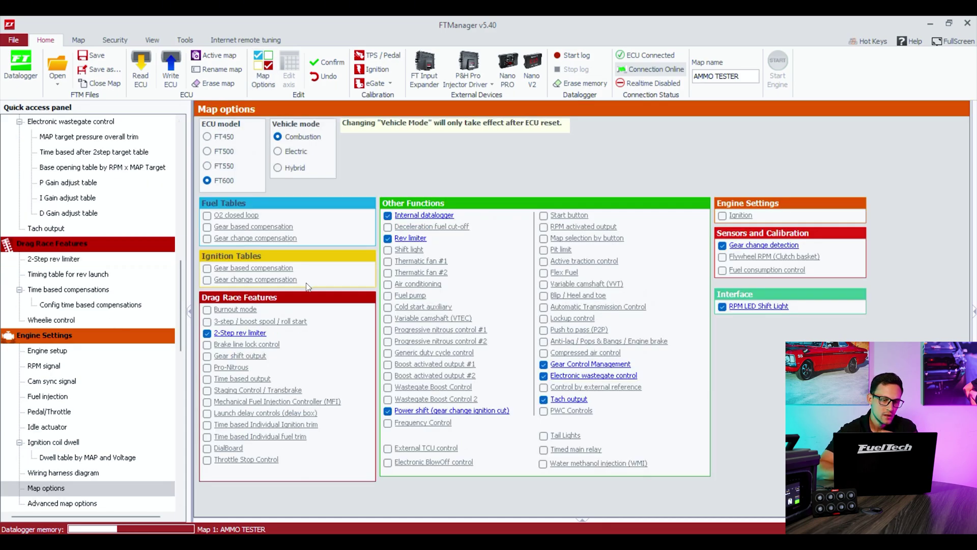
pyautogui.click(211, 324)
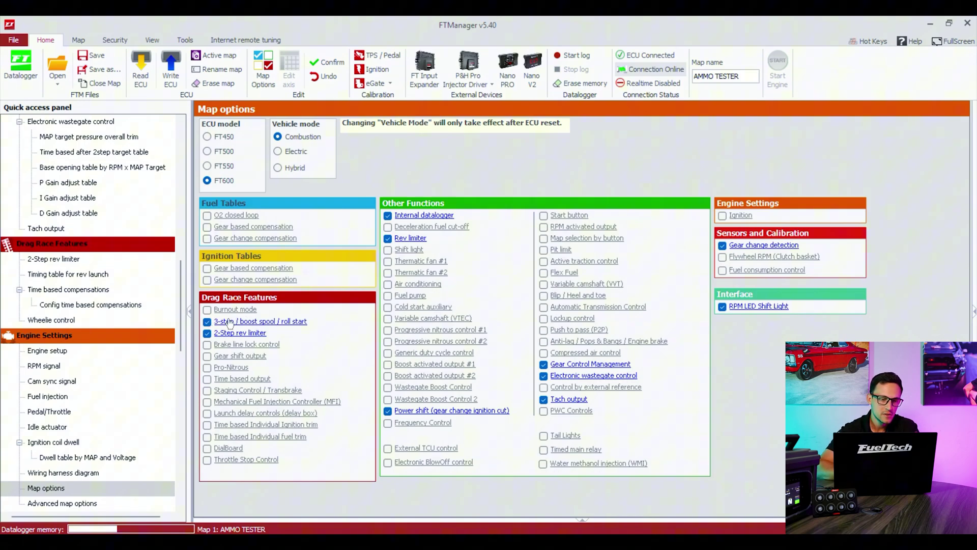
pyautogui.click(231, 322)
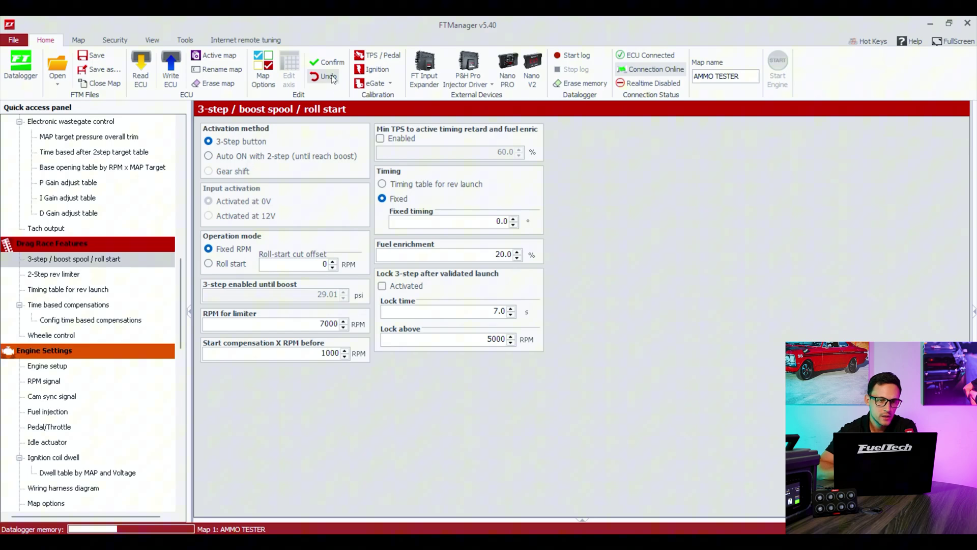
pyautogui.click(334, 62)
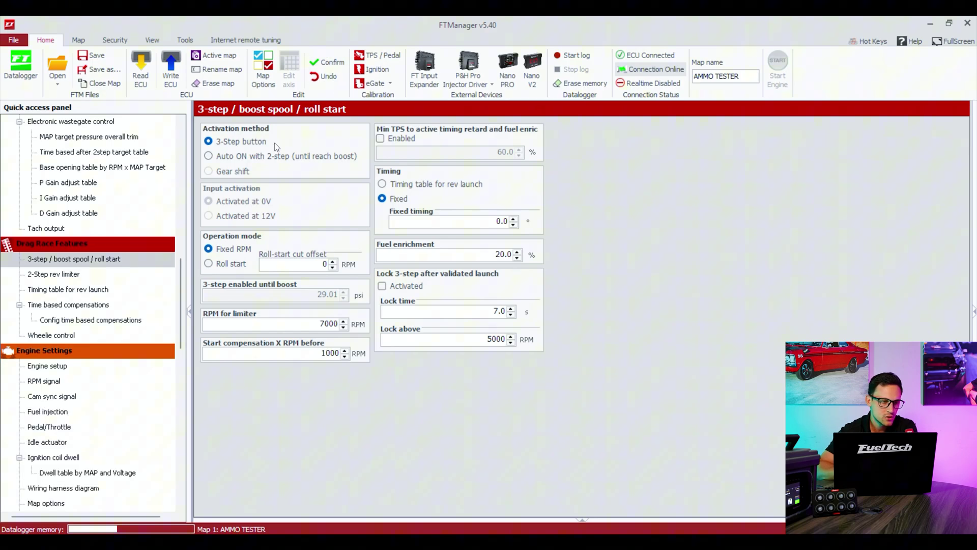
# - Enable the Start button function in the map options and open its settings
pyautogui.moveTo(179, 294); pyautogui.dragTo(179, 245)
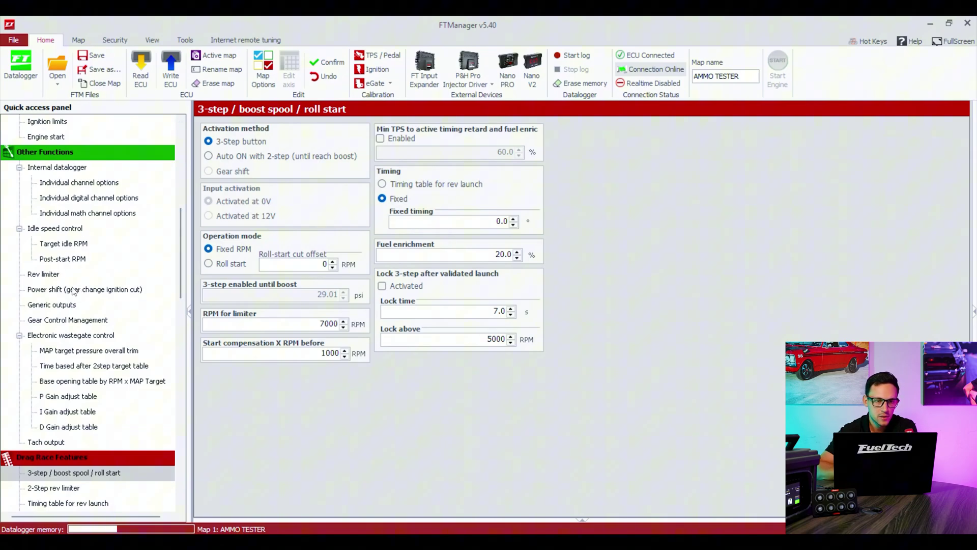
pyautogui.click(263, 76)
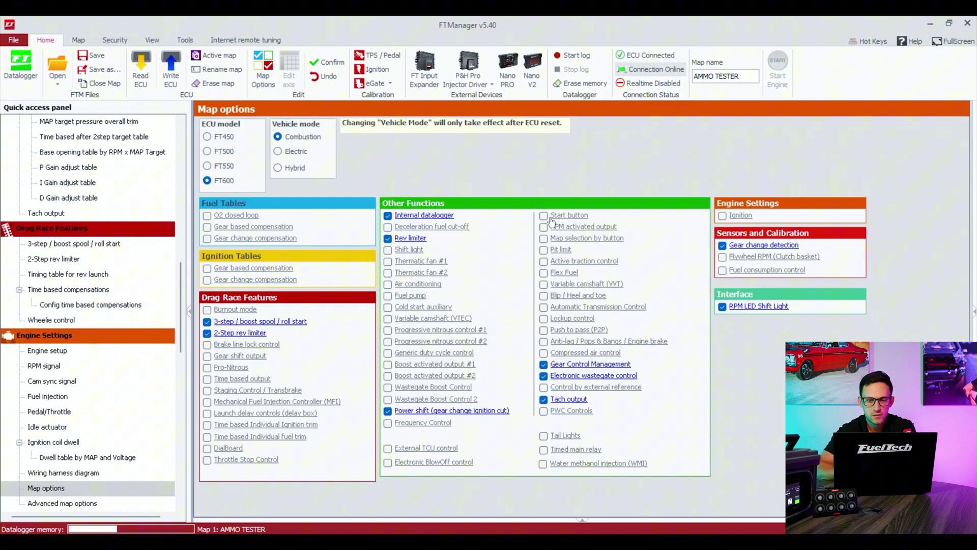
pyautogui.click(545, 217)
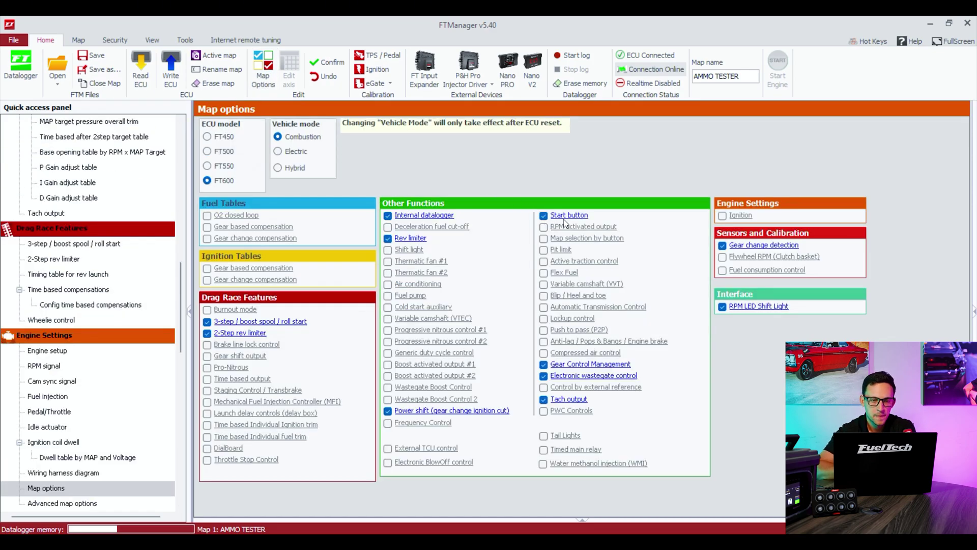
pyautogui.click(567, 217)
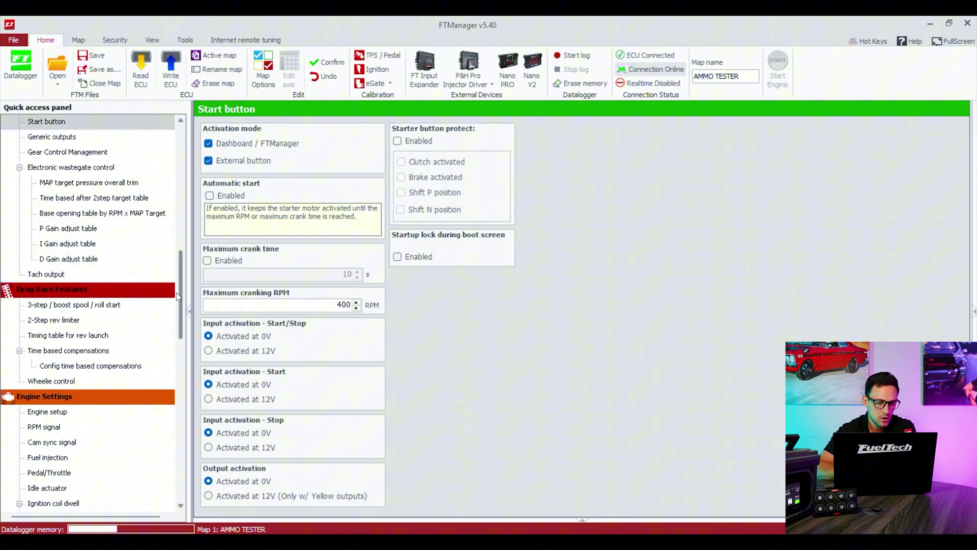
# - Review the SwitchPanel-8 Mini button layout and check the device's channels in the CAN Network window
pyautogui.moveTo(182, 298); pyautogui.dragTo(183, 427)
pyautogui.click(117, 445)
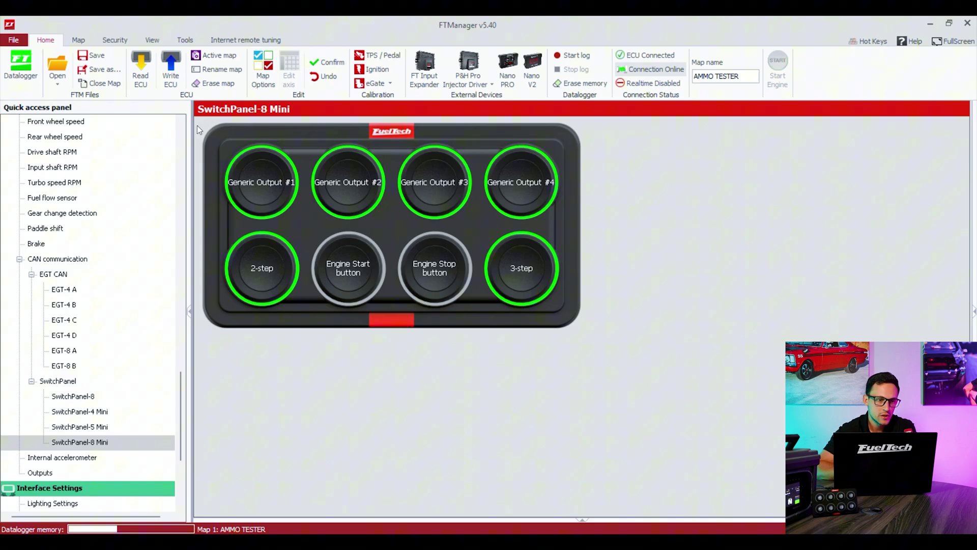
pyautogui.click(184, 41)
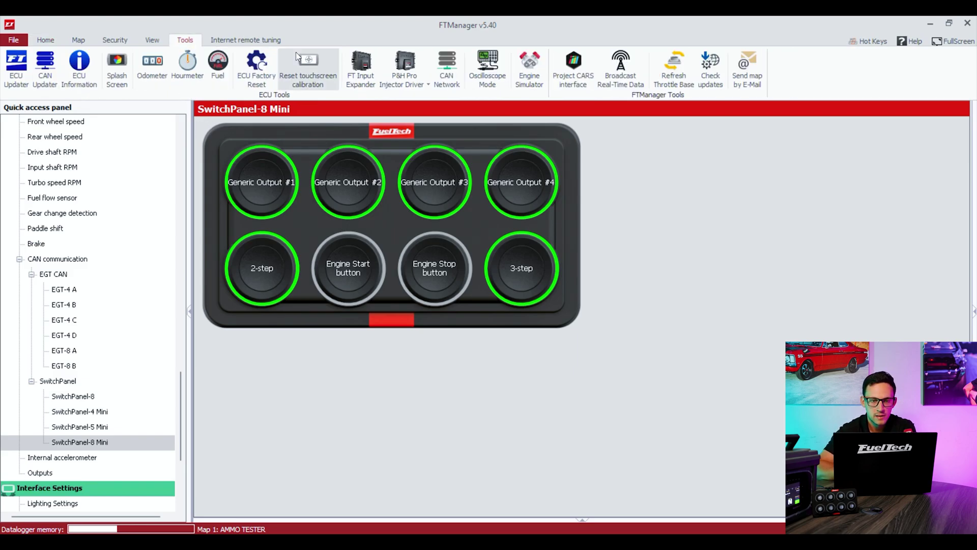
pyautogui.click(439, 86)
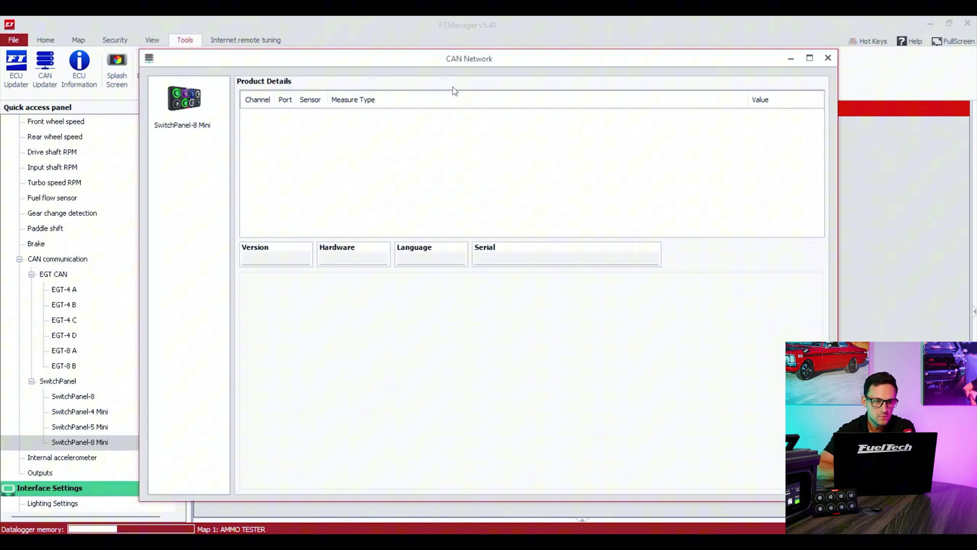
pyautogui.click(199, 94)
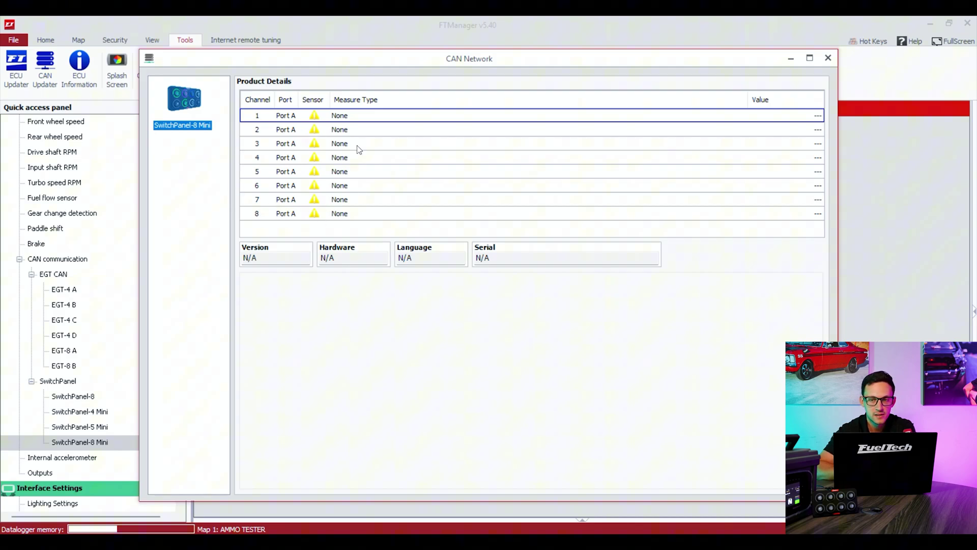
pyautogui.click(828, 59)
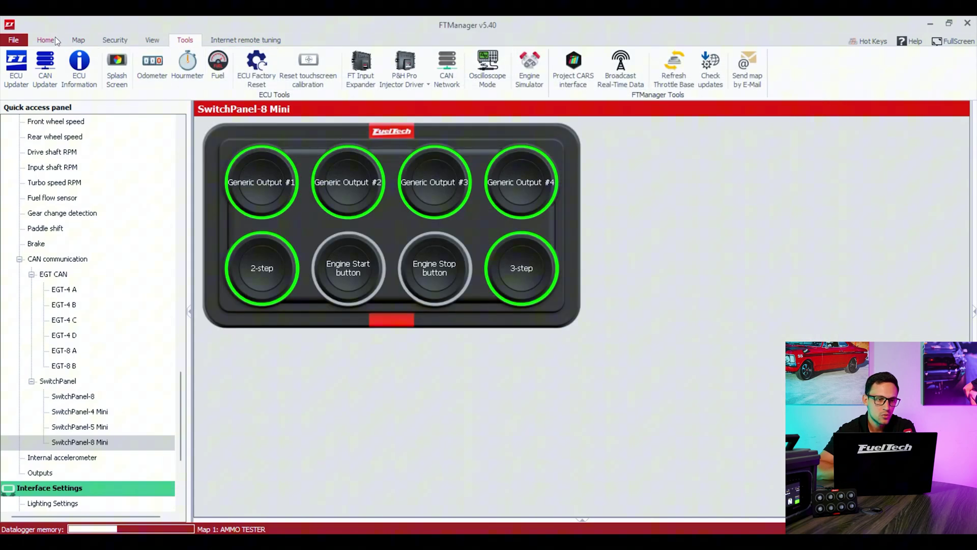
# - Write the map to the ECU and recheck the SwitchPanel-8 Mini channel assignments in the CAN Network window
pyautogui.click(47, 39)
pyautogui.click(177, 72)
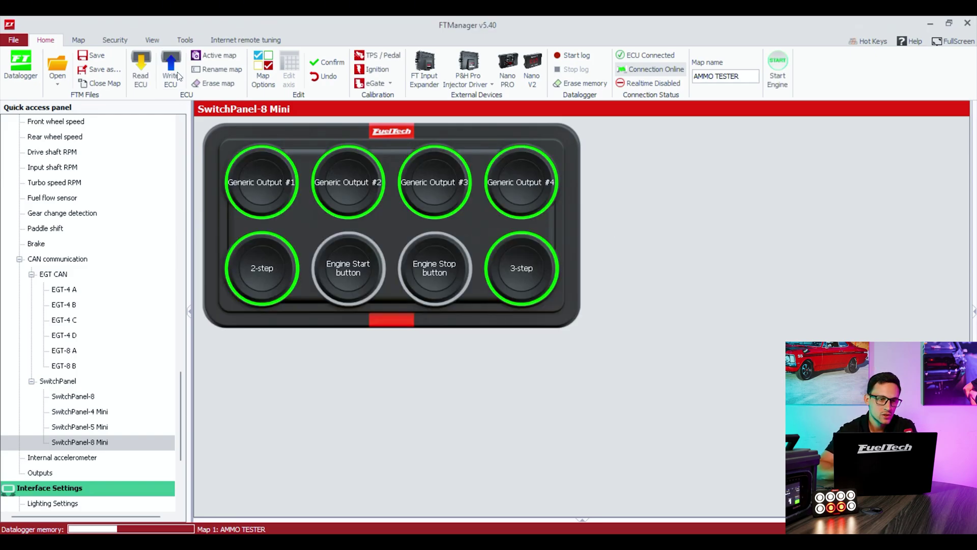
pyautogui.click(188, 44)
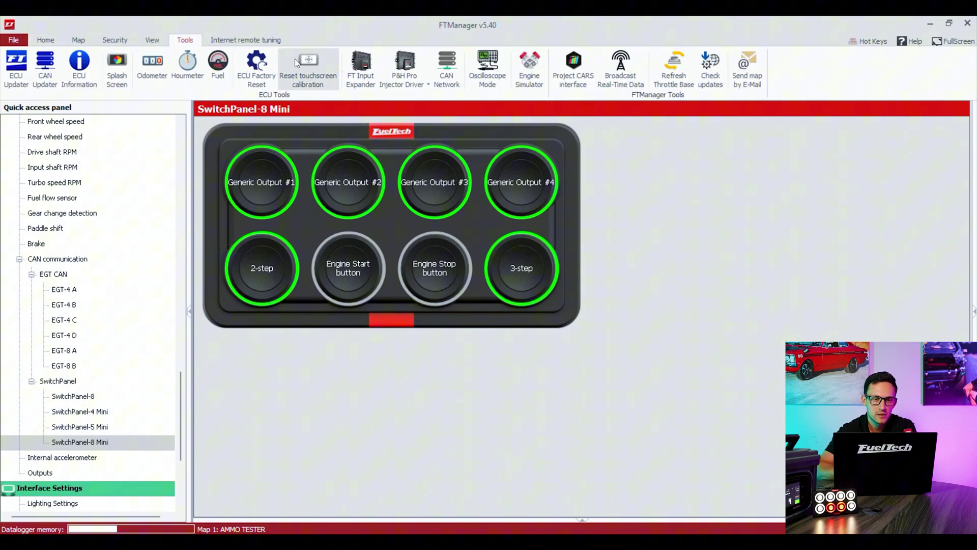
pyautogui.click(454, 80)
pyautogui.click(186, 108)
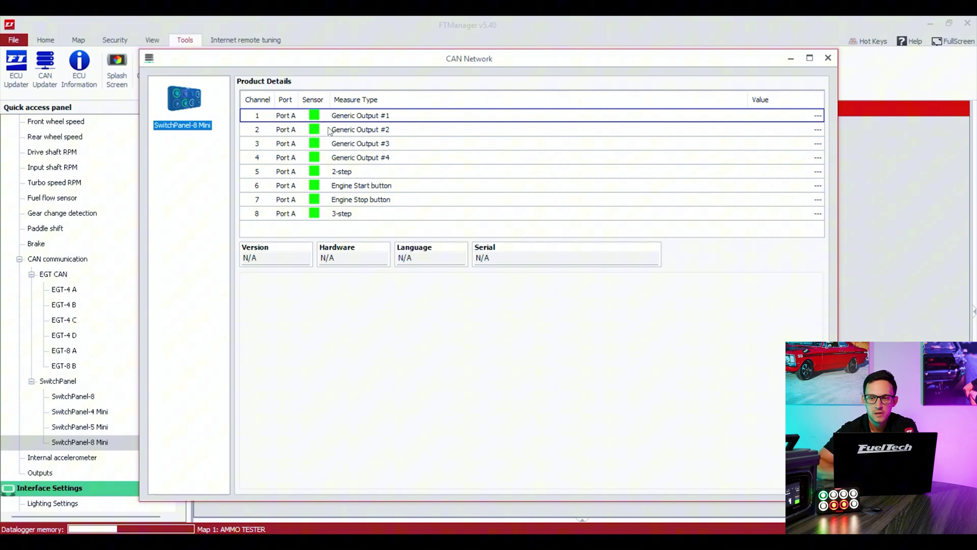
pyautogui.click(828, 58)
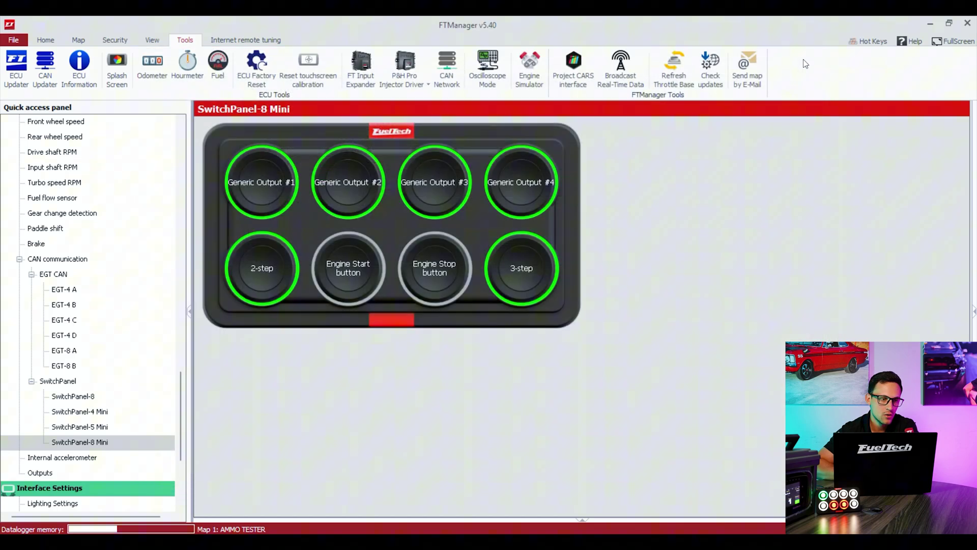
# - Examine the CAN Communication channels of the SwitchPanel functions in the Diagnostic Panel
pyautogui.click(45, 39)
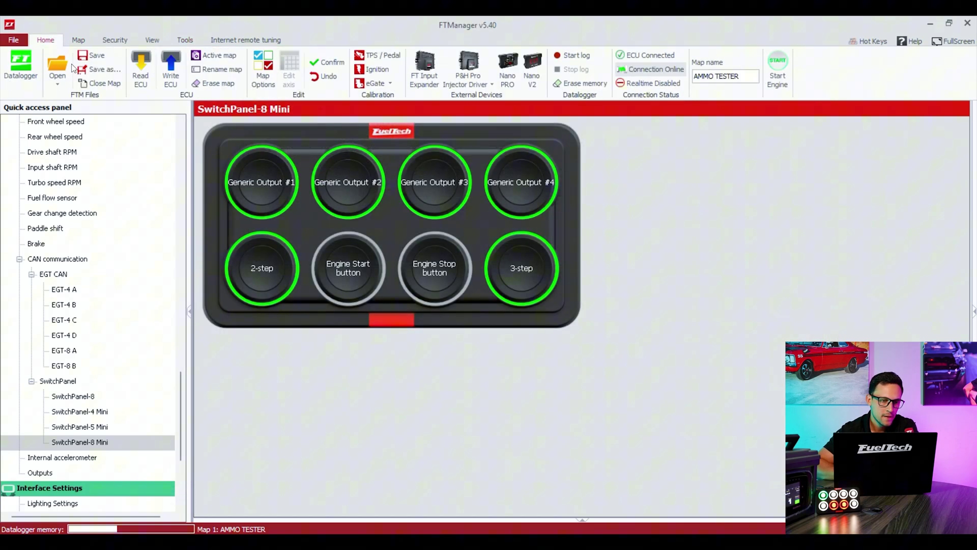
pyautogui.click(181, 131)
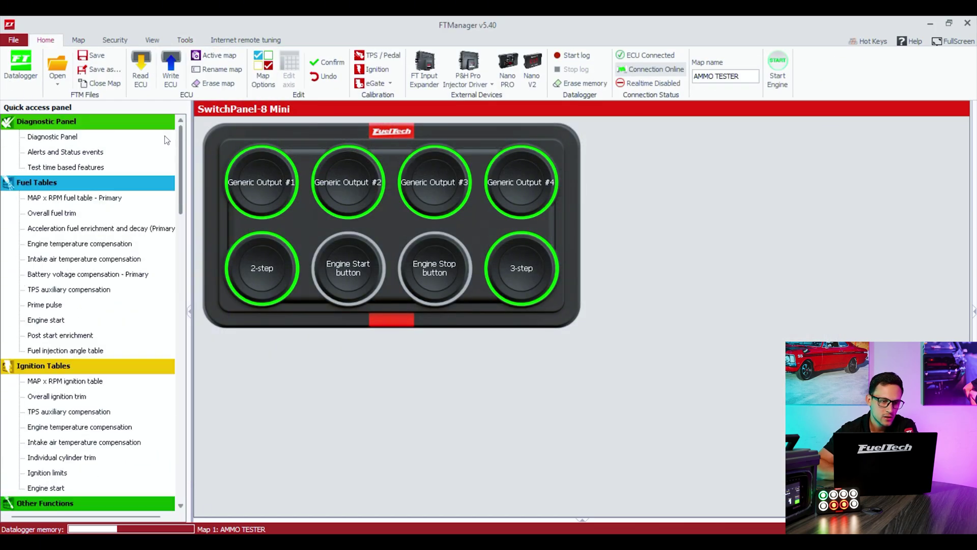
pyautogui.click(139, 137)
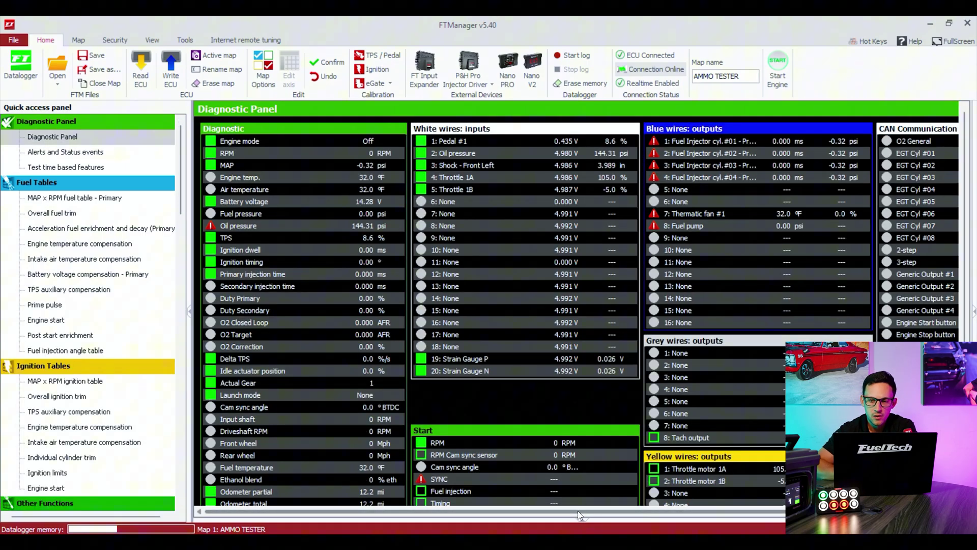
pyautogui.hscroll(3, 579, 515)
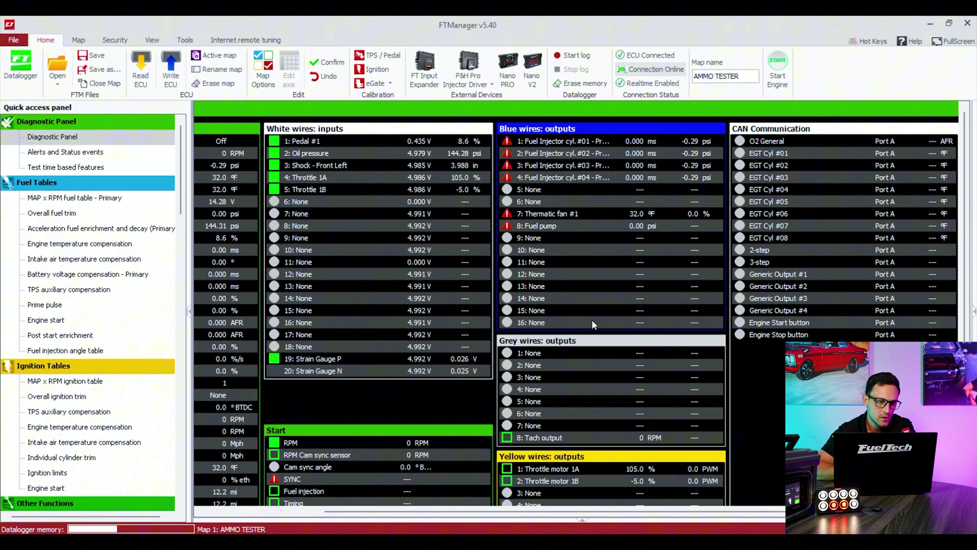
# - Find the SwitchPanel and Interface Settings entries in the map's settings tree
pyautogui.moveTo(183, 162); pyautogui.dragTo(184, 423)
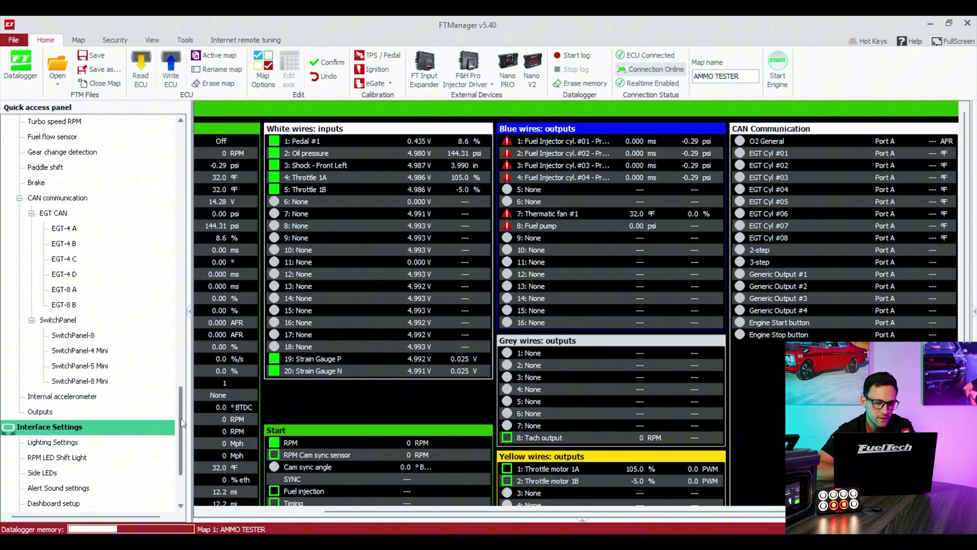